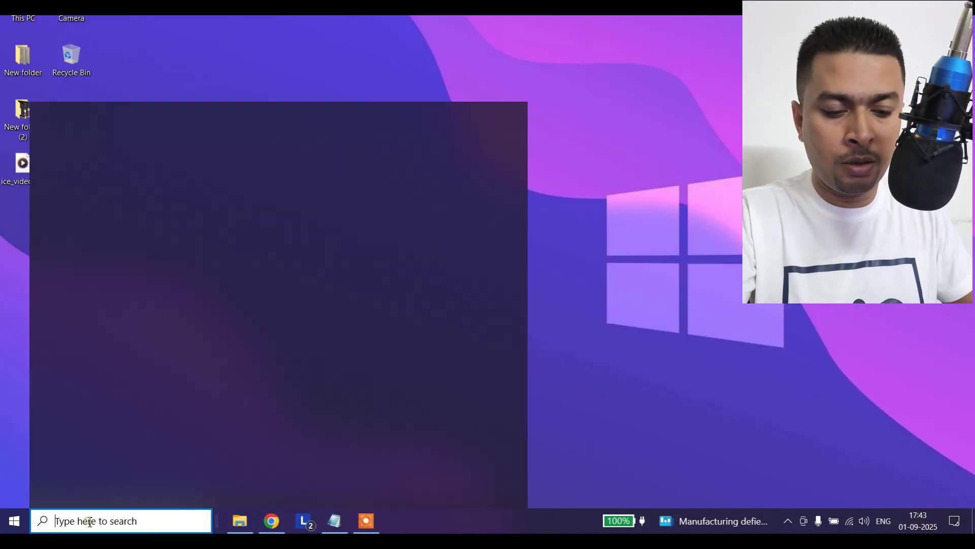
Open Task Manager maximized and show its Memory details on the Performance tab.
type("task mana")
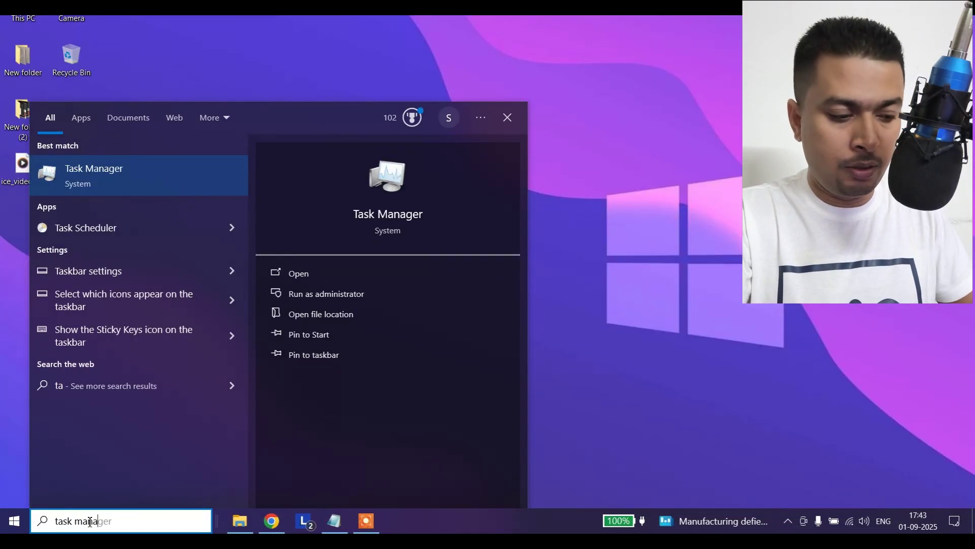
key("Return")
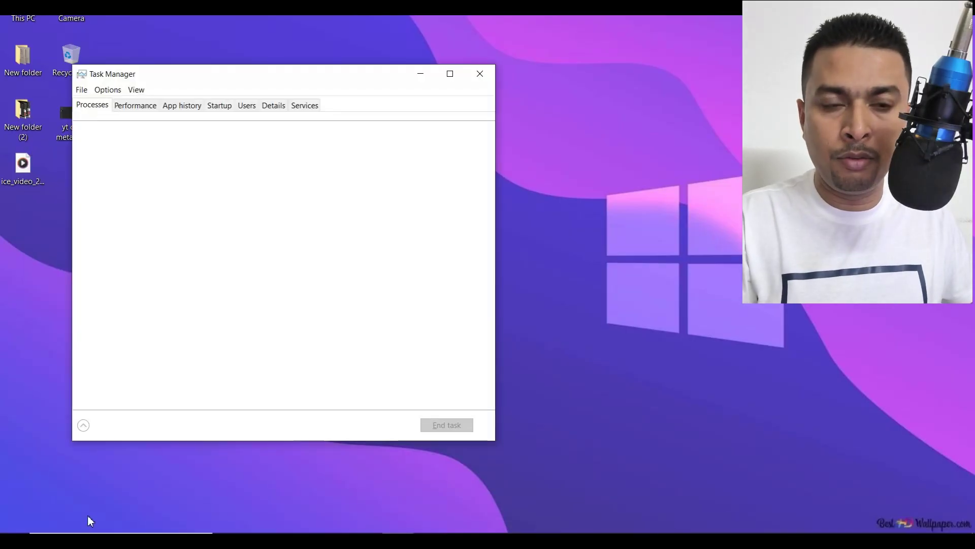
left_click(450, 75)
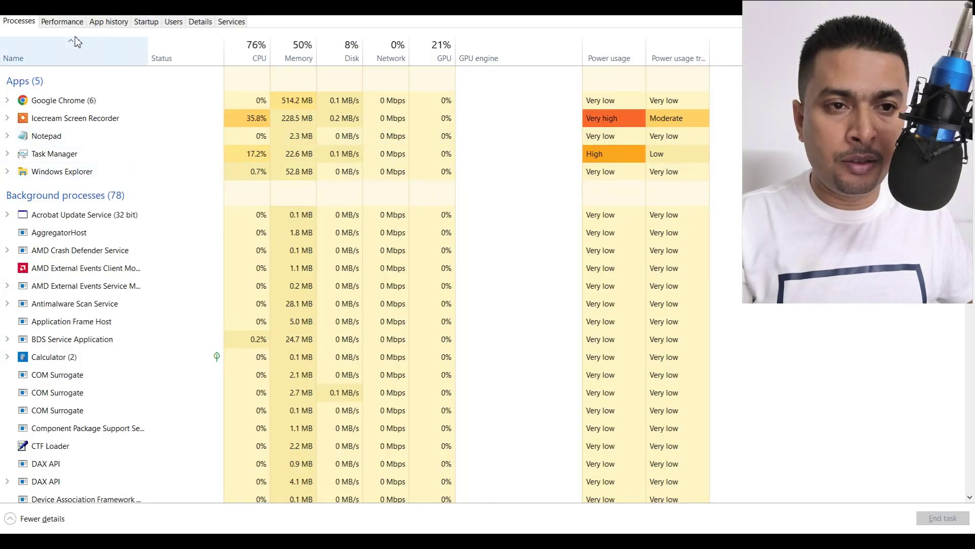
left_click(62, 21)
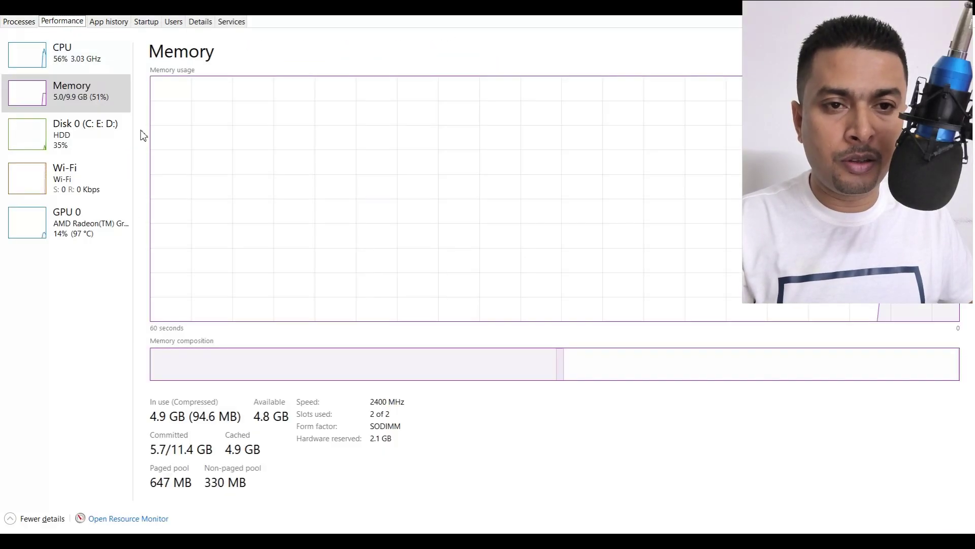
left_click(77, 90)
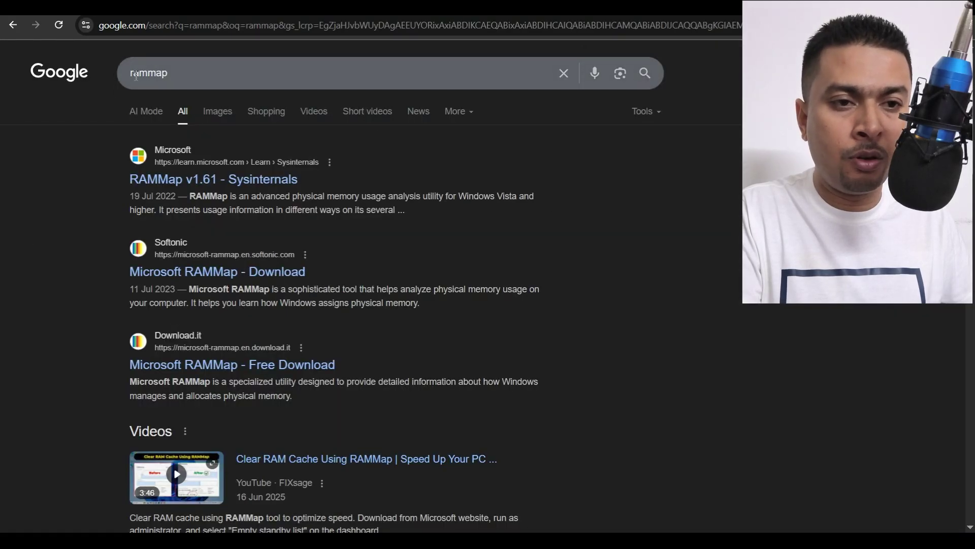
Download RAMMap.zip (671 KB) from the RAMMap v1.61 Sysinternals page and open it.
left_click(187, 180)
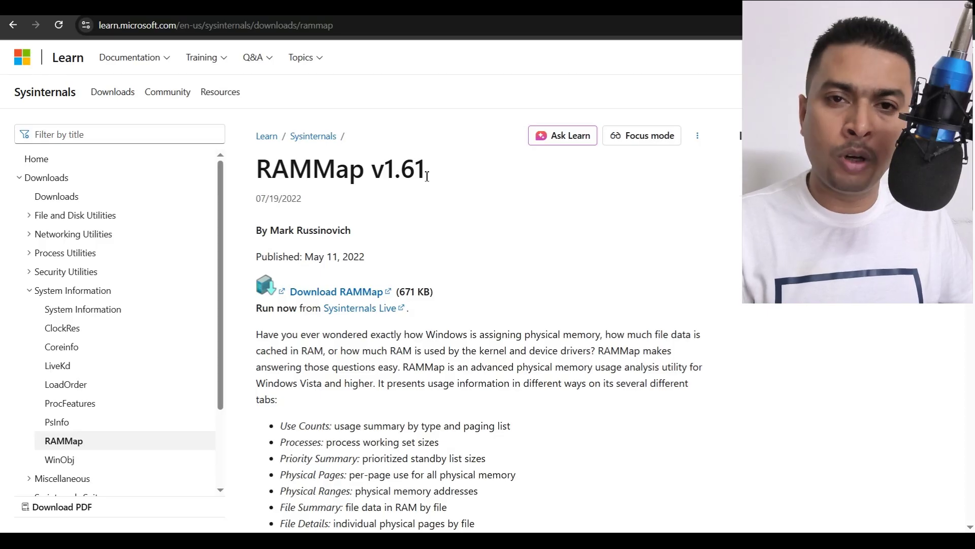
left_click(344, 293)
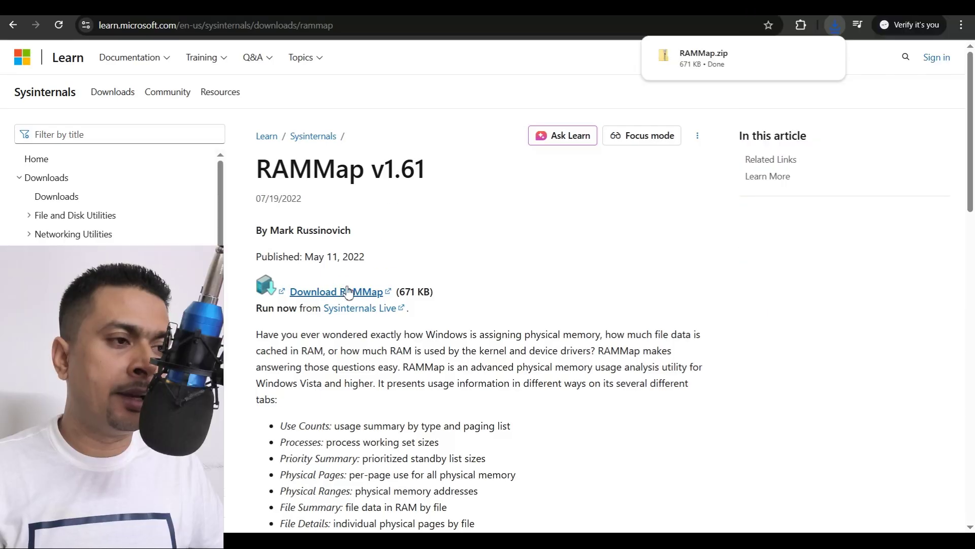
left_click(721, 58)
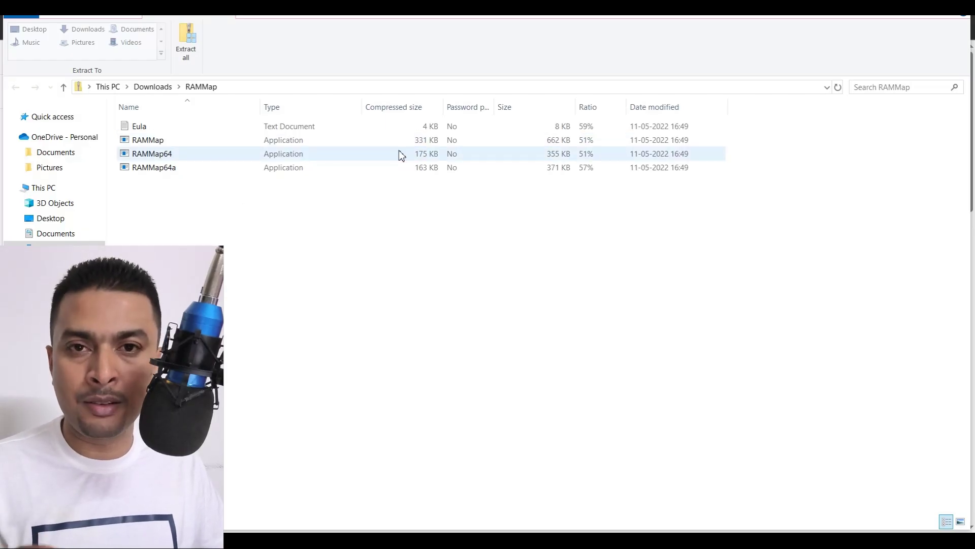
Extract all files from RAMMap.zip into a RAMMap folder in Downloads.
double_click(432, 142)
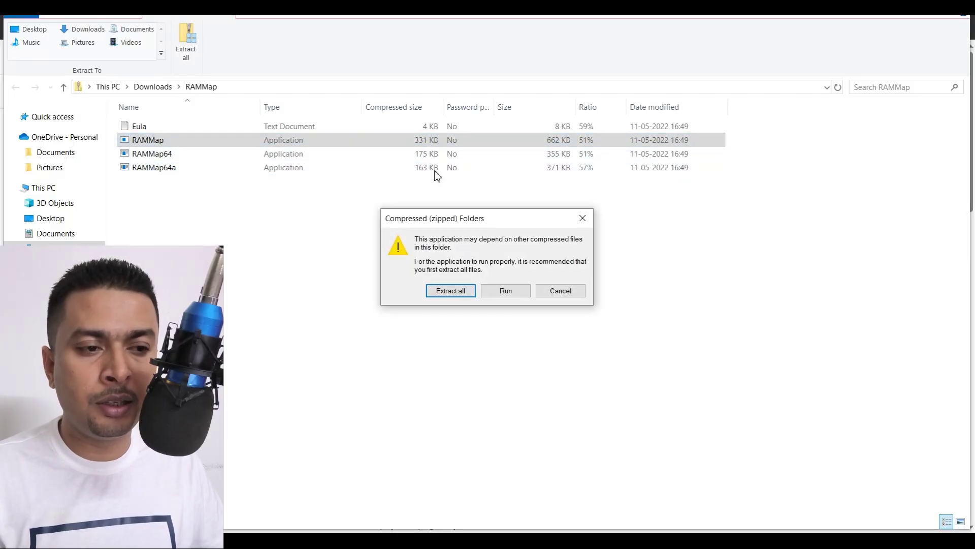
left_click(450, 291)
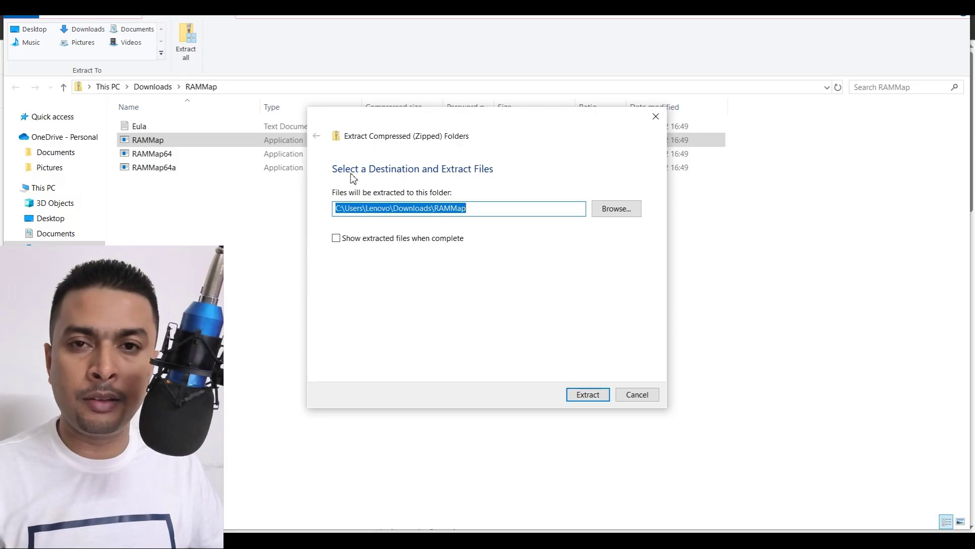
left_click(582, 391)
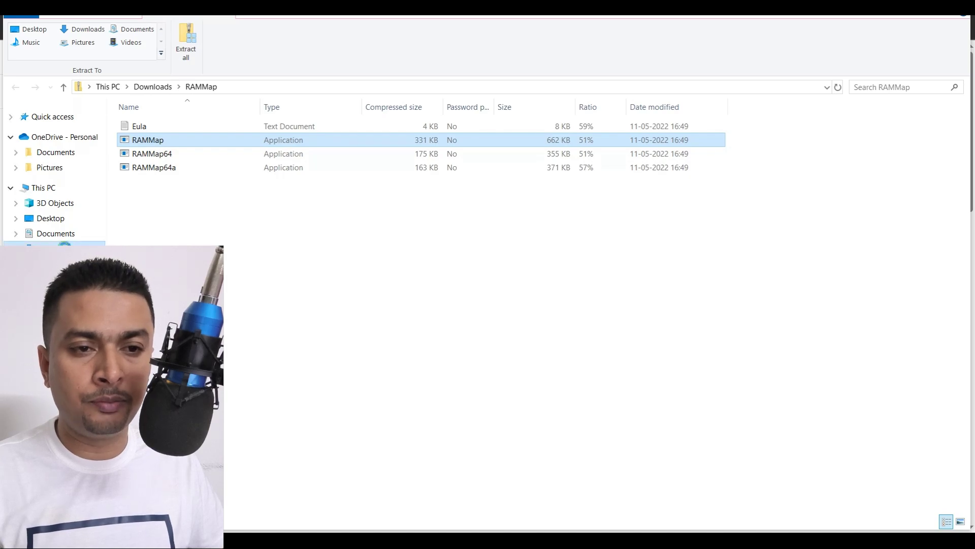
Run the extracted RAMMap as administrator, approving elevation and accepting its licence.
key("alt+Up")
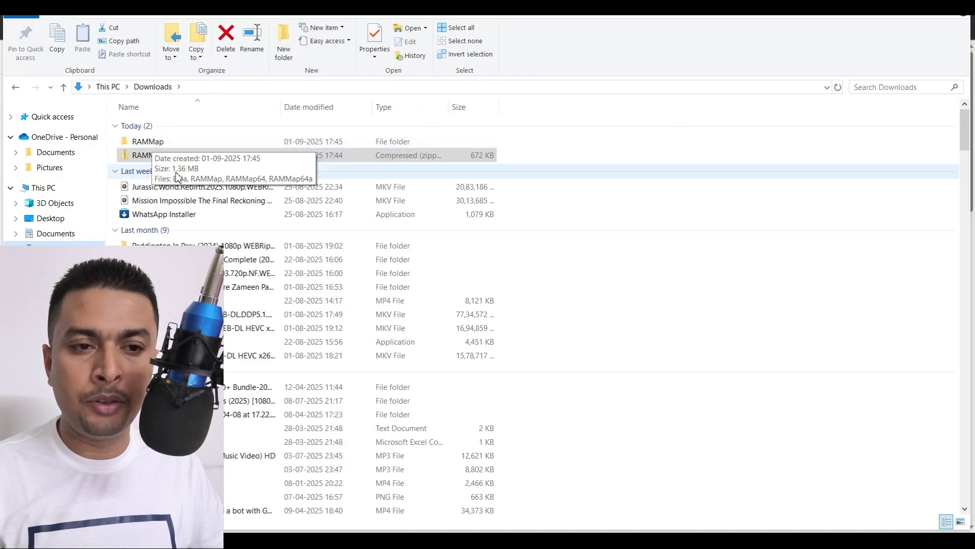
double_click(155, 142)
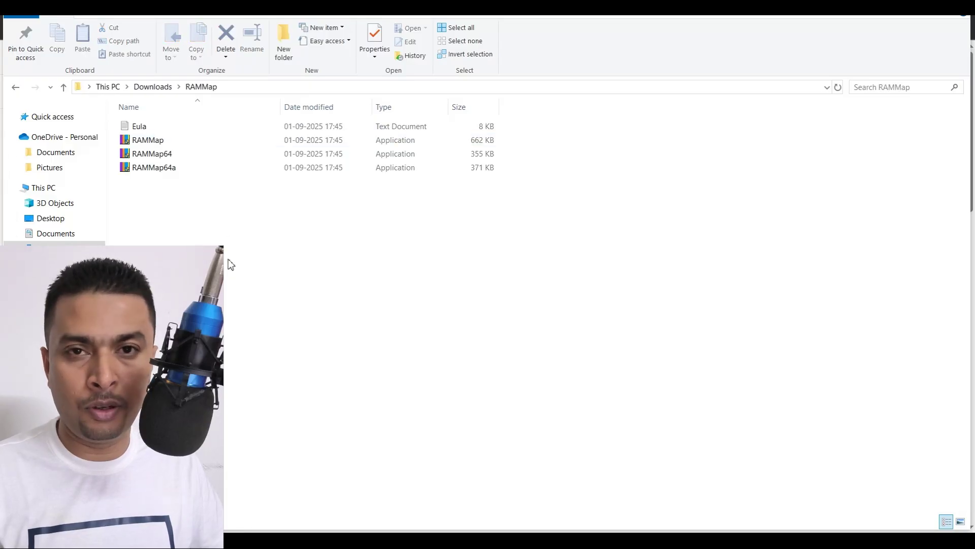
right_click(133, 139)
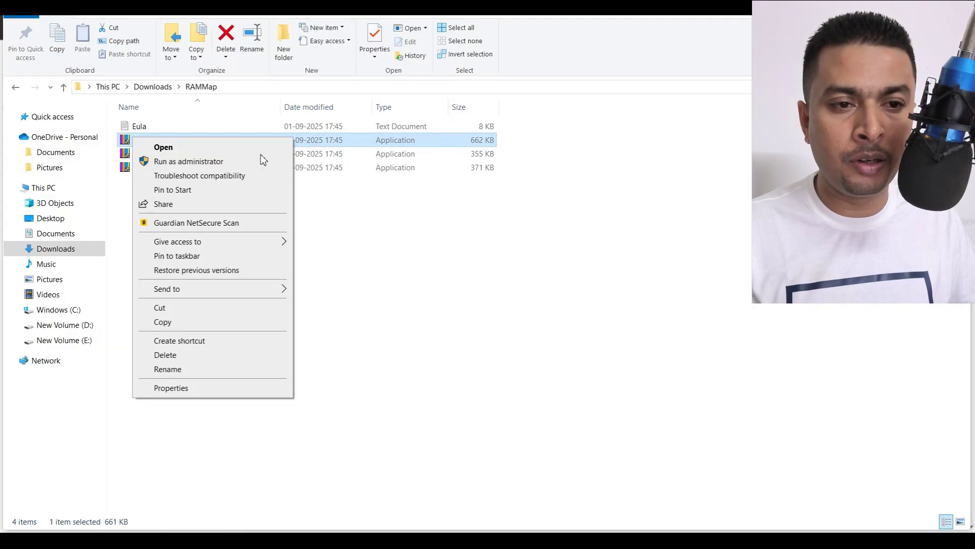
left_click(213, 163)
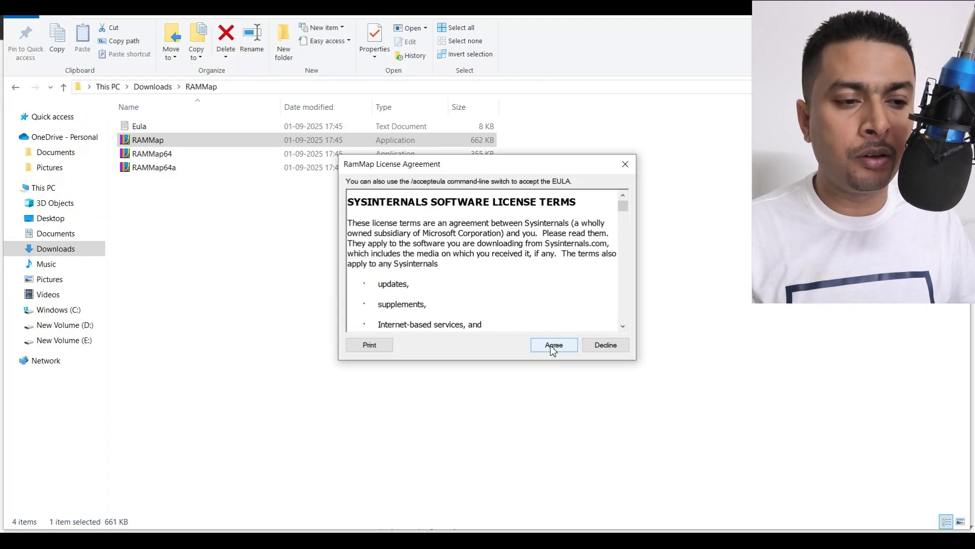
left_click(554, 347)
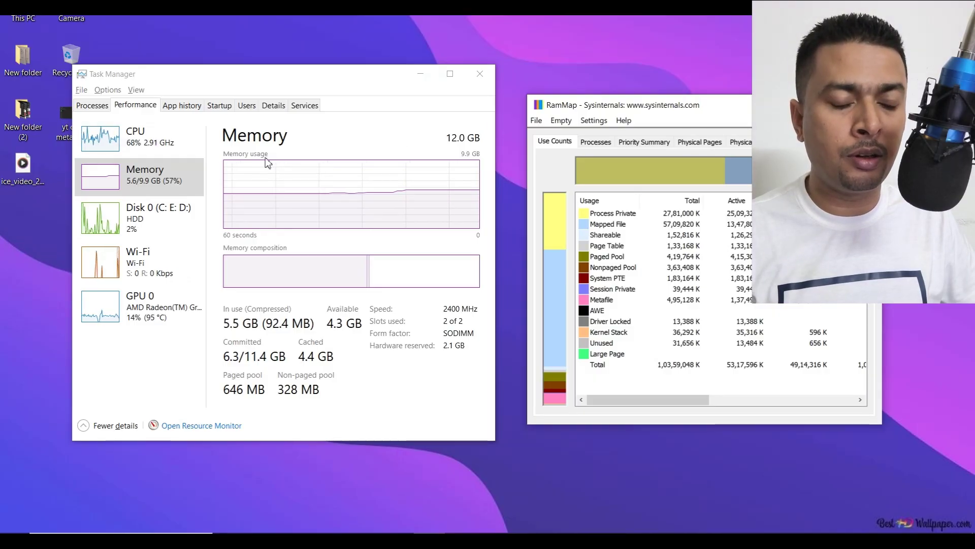
Empty the standby list from RAMMap's Empty menu, then bring up This PC in File Explorer.
left_click(561, 120)
left_click(566, 124)
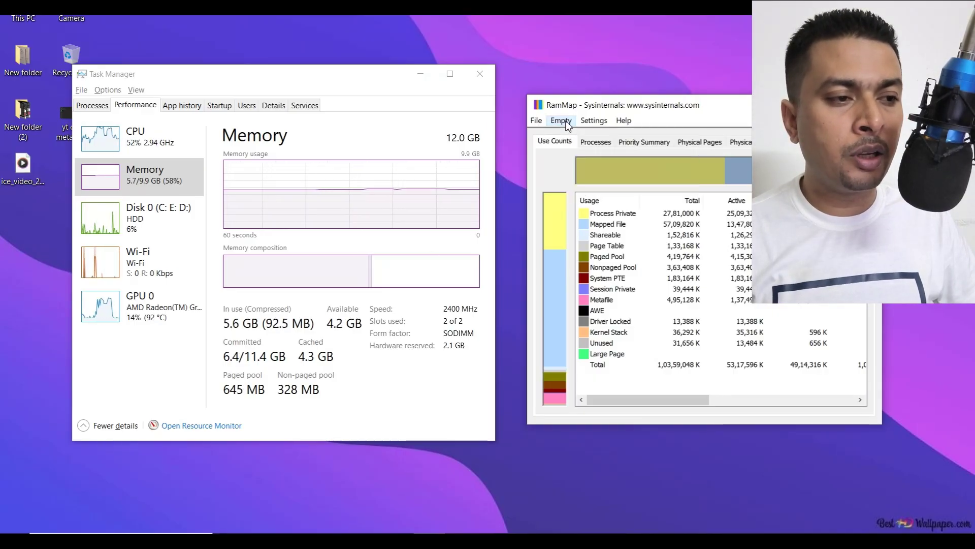
left_click(567, 124)
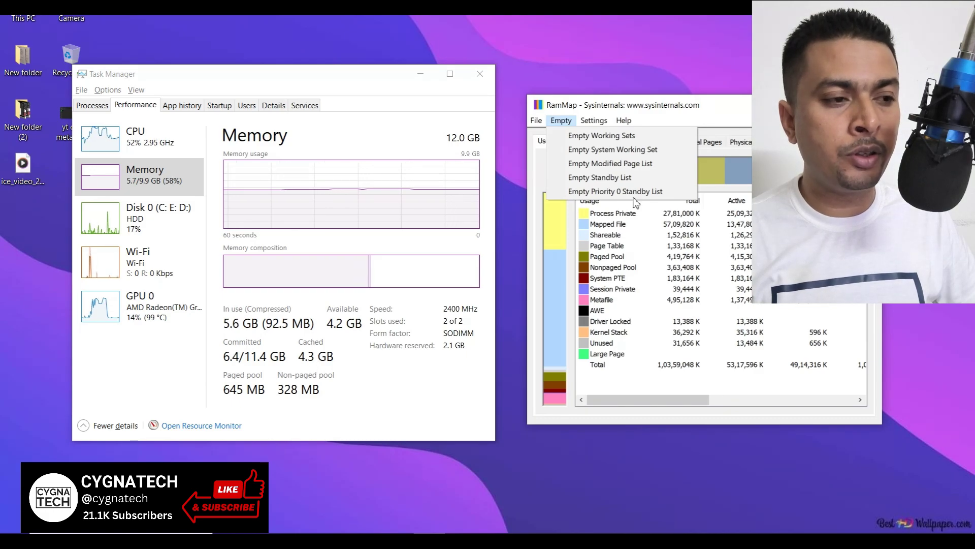
left_click(604, 180)
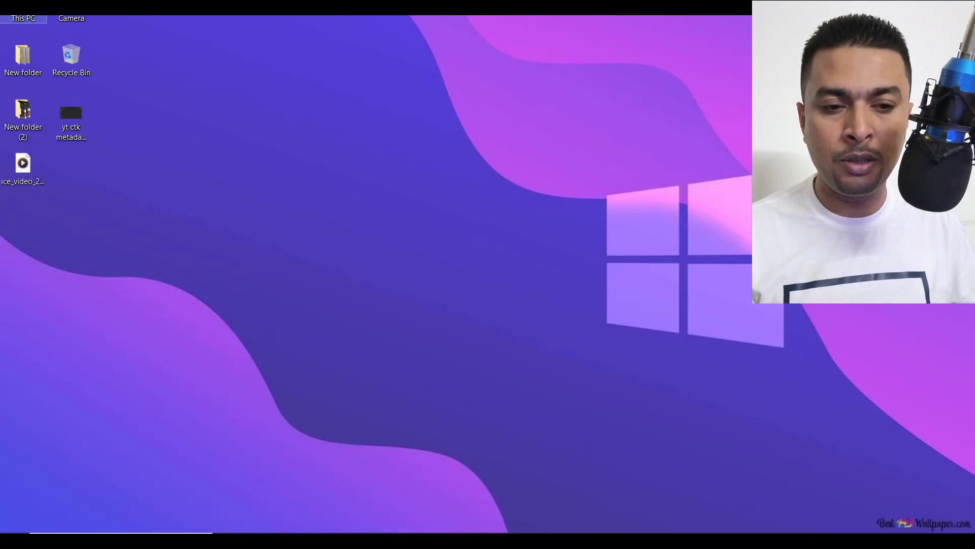
double_click(23, 18)
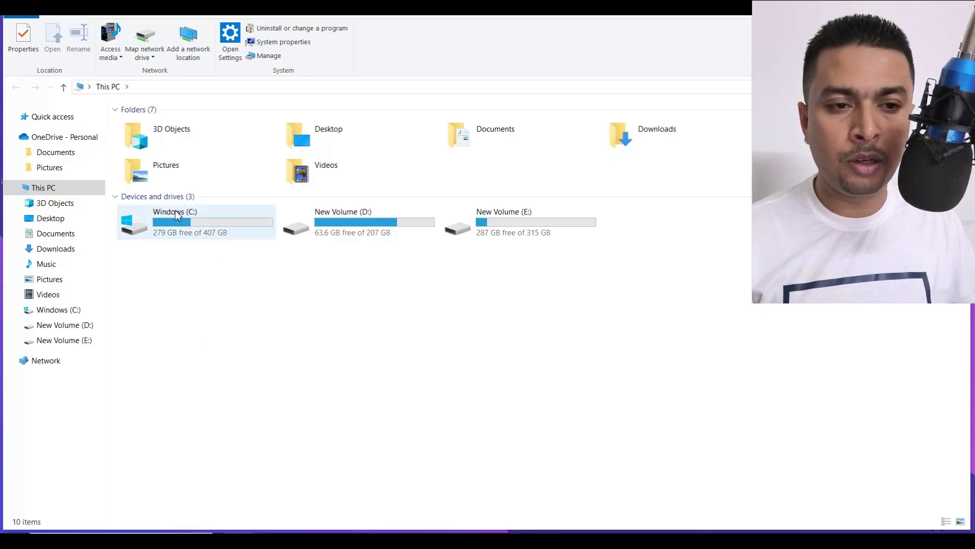
Delete SharedFileCache from C:\Windows\SoftwareDistribution\Download, granting administrator permission.
double_click(181, 216)
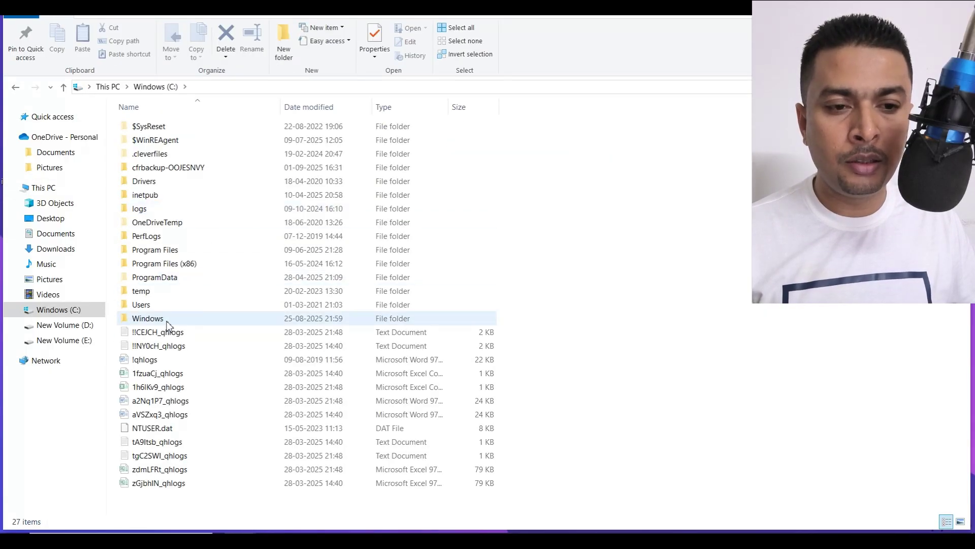
double_click(168, 319)
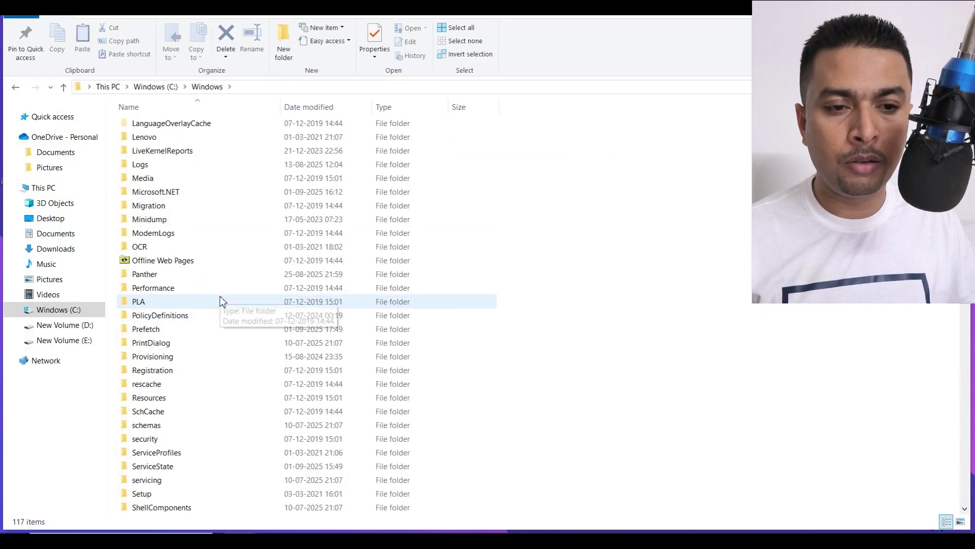
scroll(220, 301, "down", 5)
double_click(194, 344)
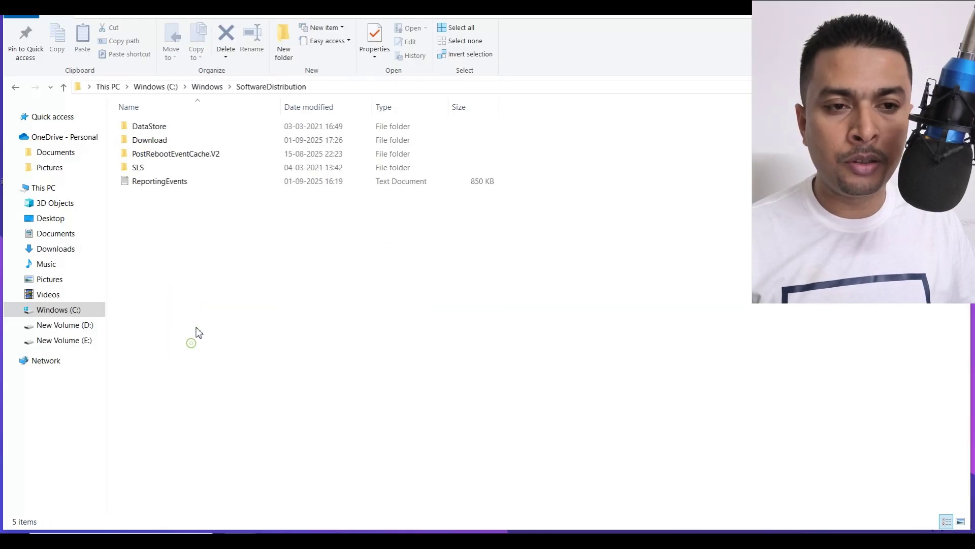
double_click(160, 141)
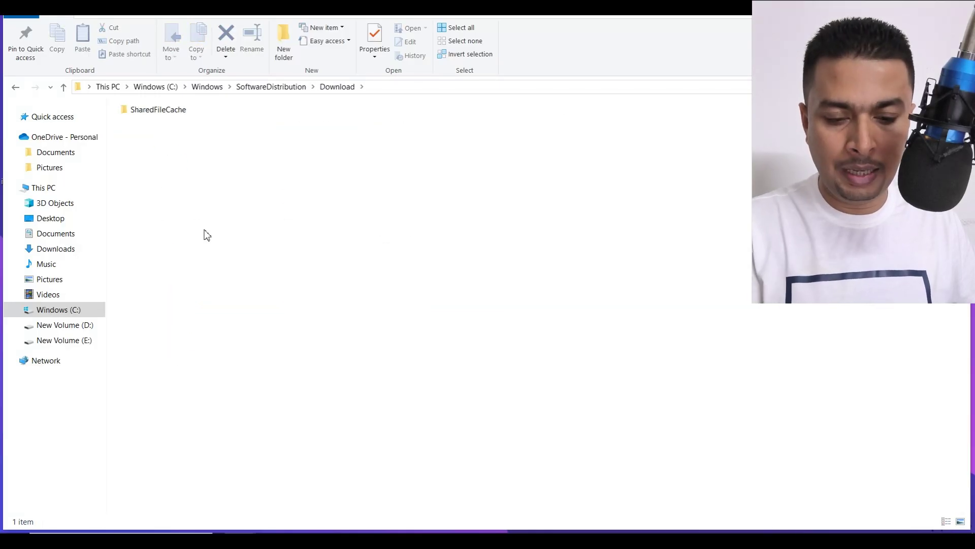
key("ctrl+a")
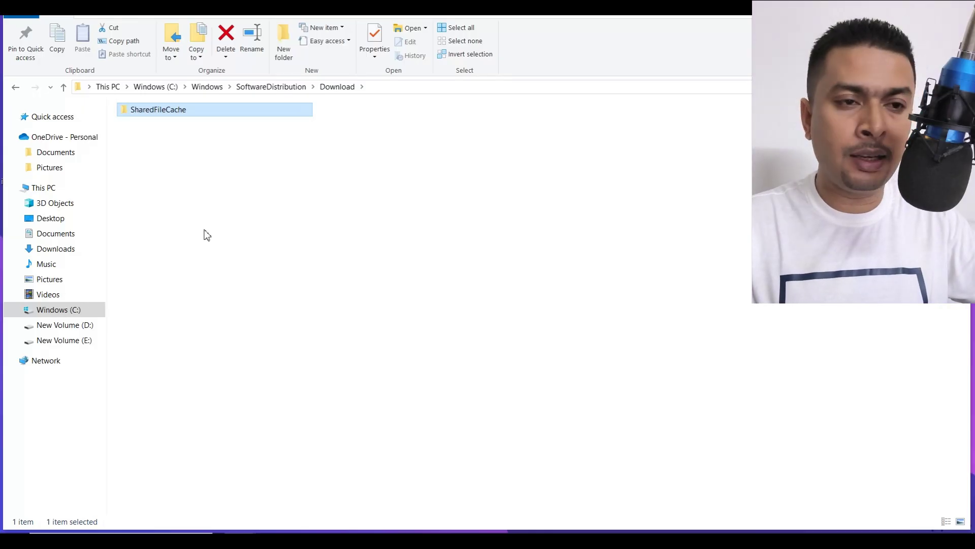
key("Delete")
left_click(450, 213)
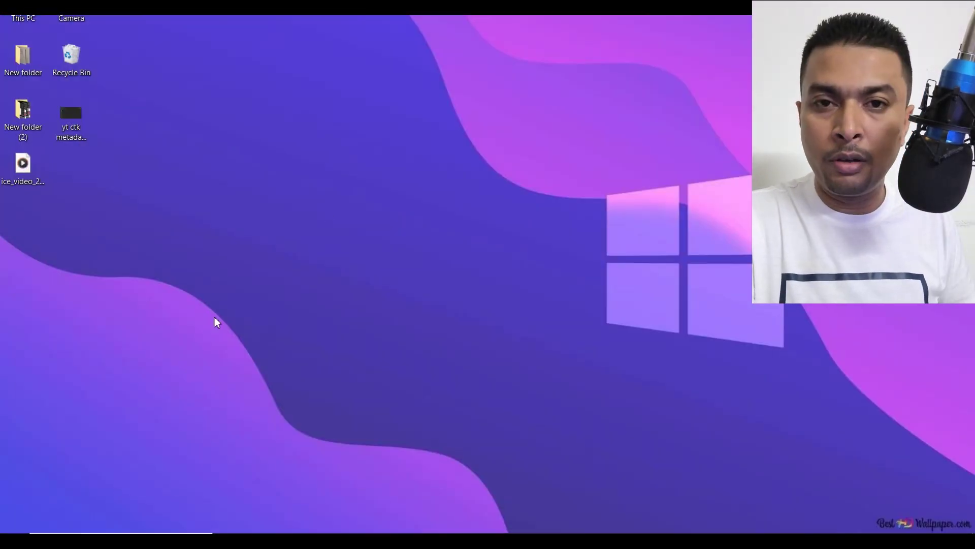
Delete everything in the Windows Temp folder, skipping all files currently in use.
key("super+r")
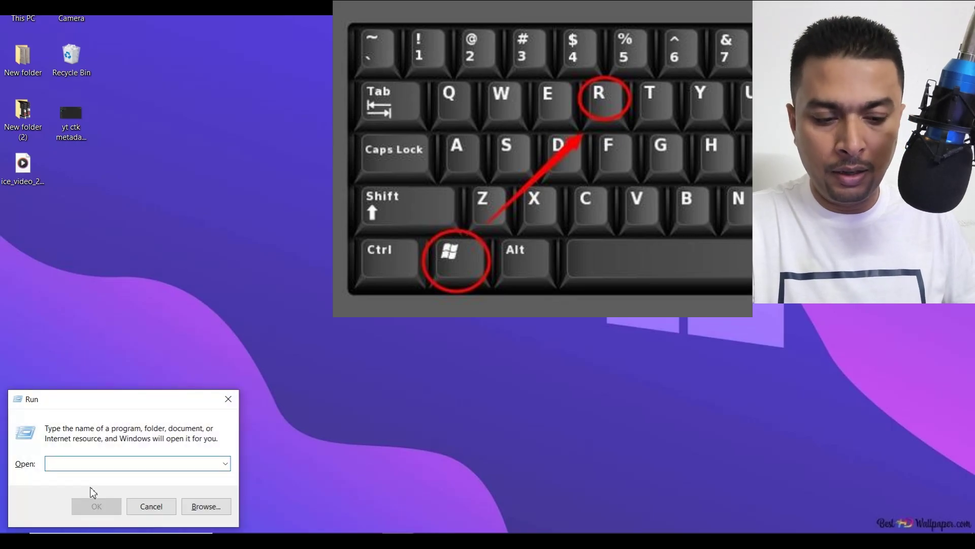
type("temp")
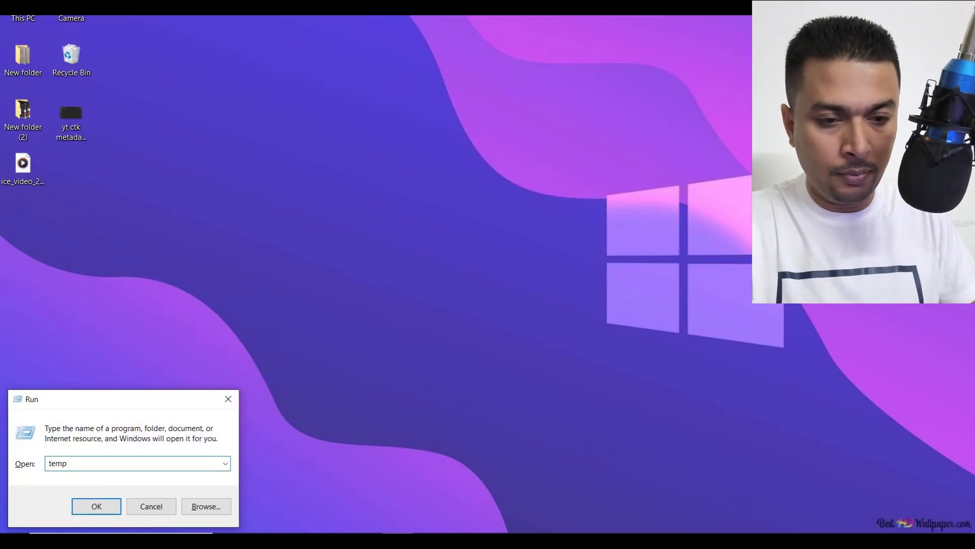
key("Return")
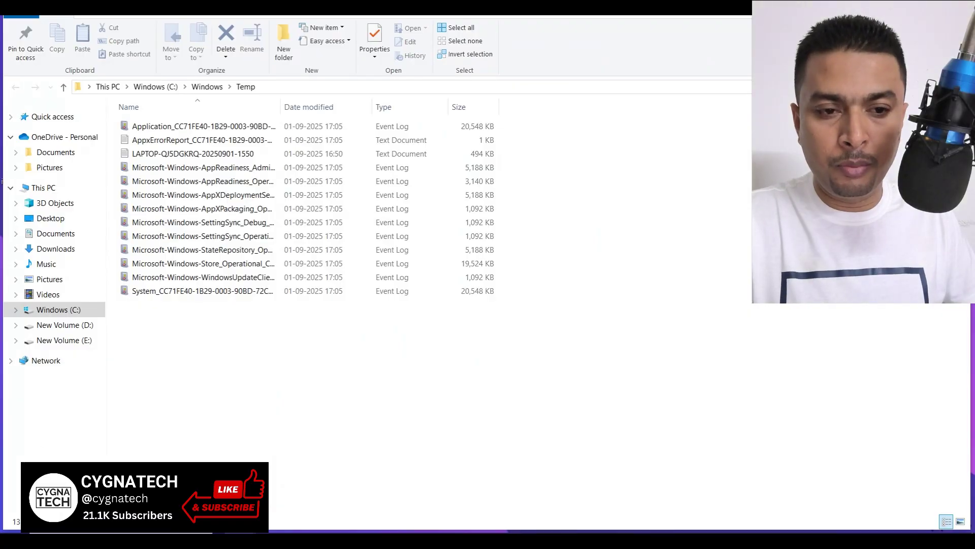
key("ctrl+a")
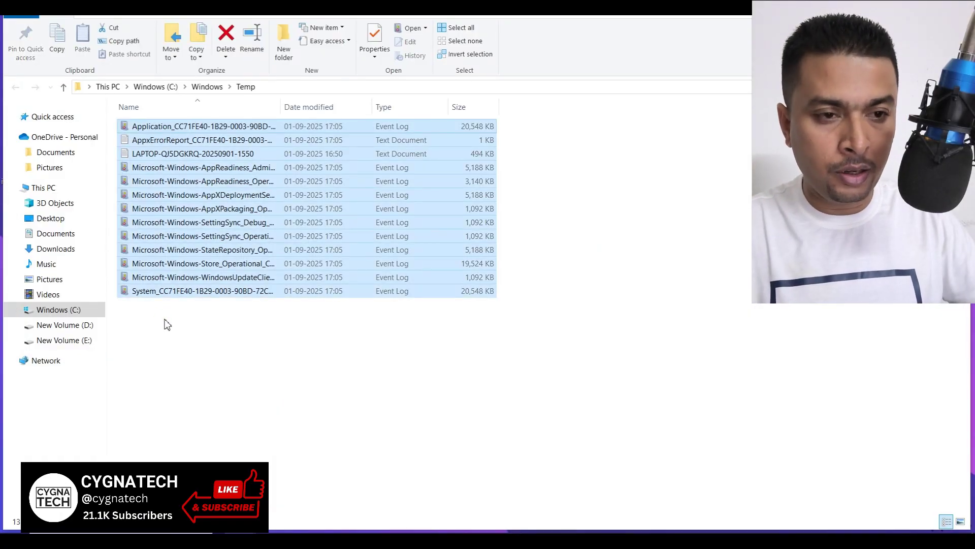
key("Delete")
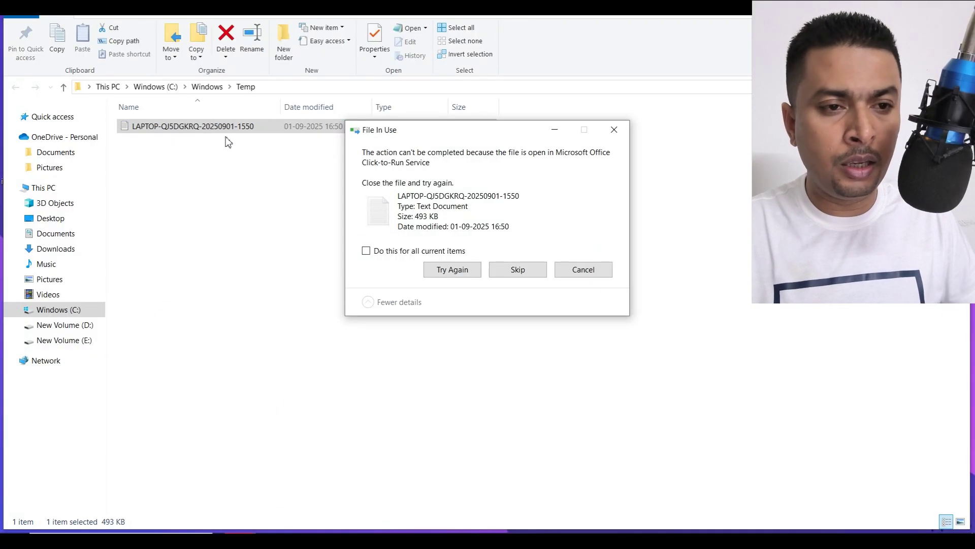
left_click(203, 127)
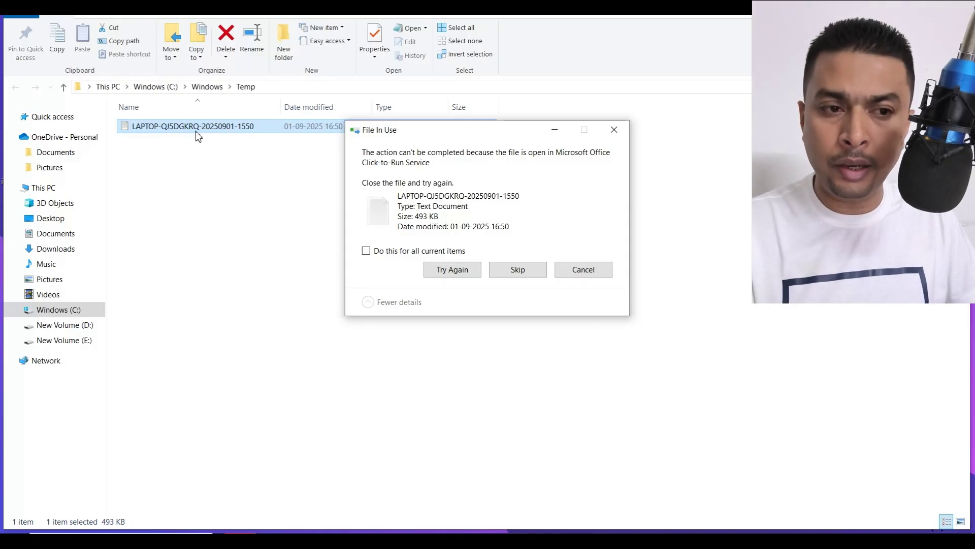
left_click(366, 251)
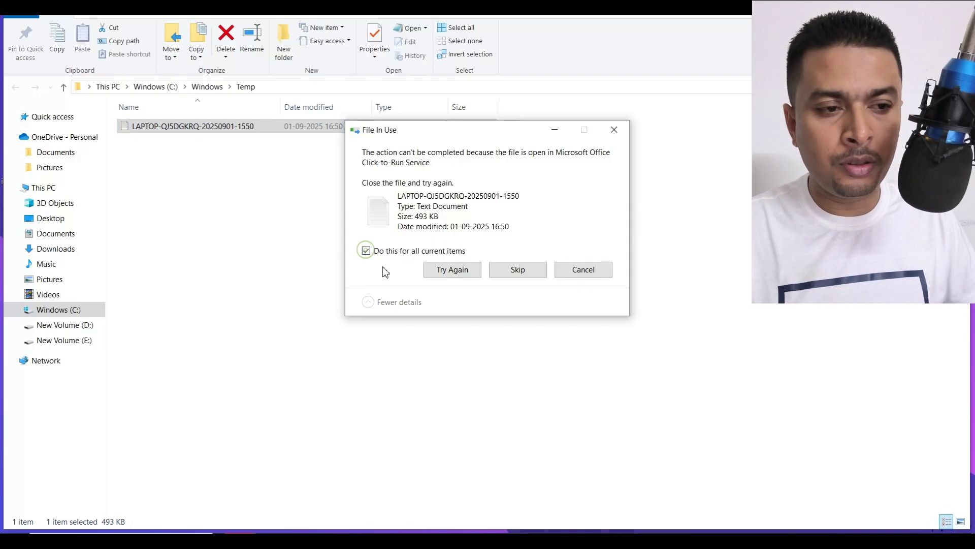
left_click(519, 275)
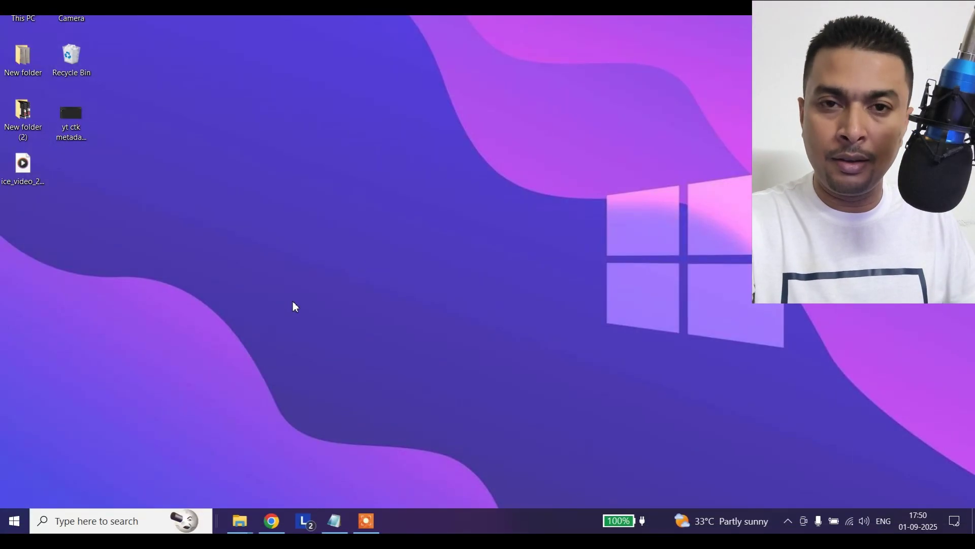
Open the user's own %temp% folder from the Run box.
key("super+r")
type("%")
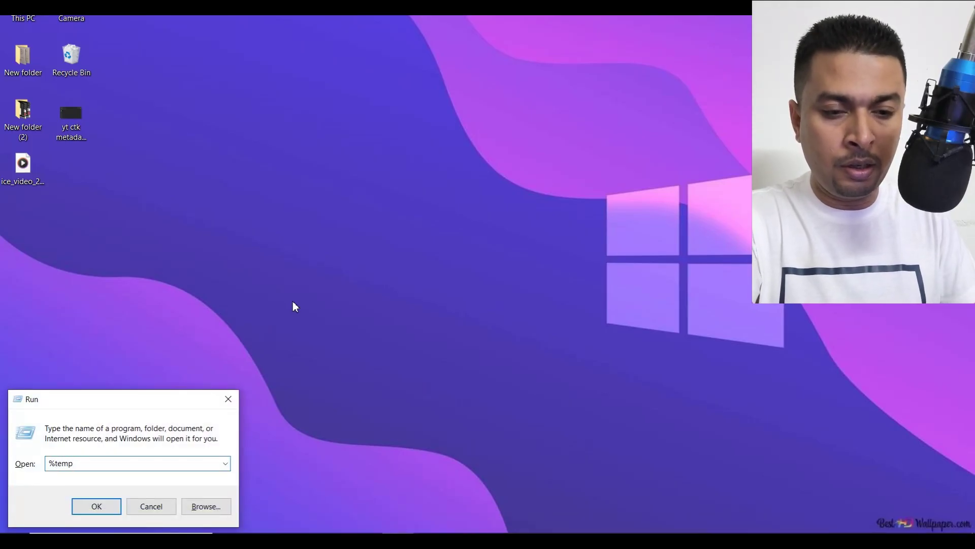
key("Return")
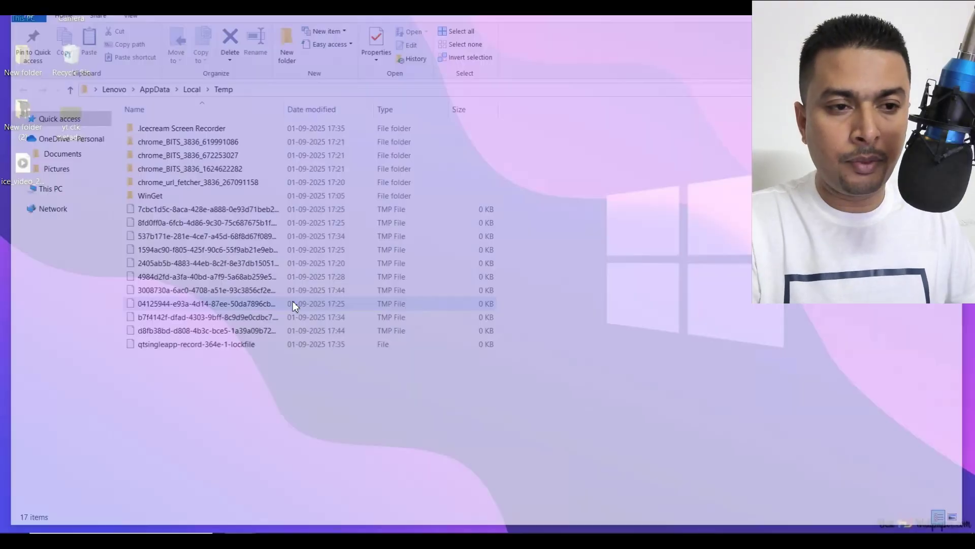
Delete all 17 items in the user's Temp folder, skipping files Chrome still uses.
key("ctrl+a")
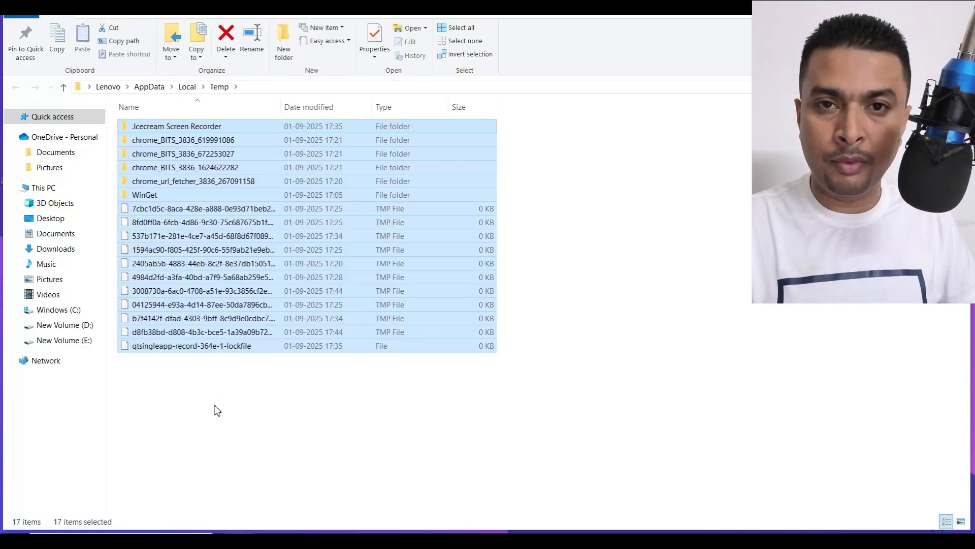
key("Delete")
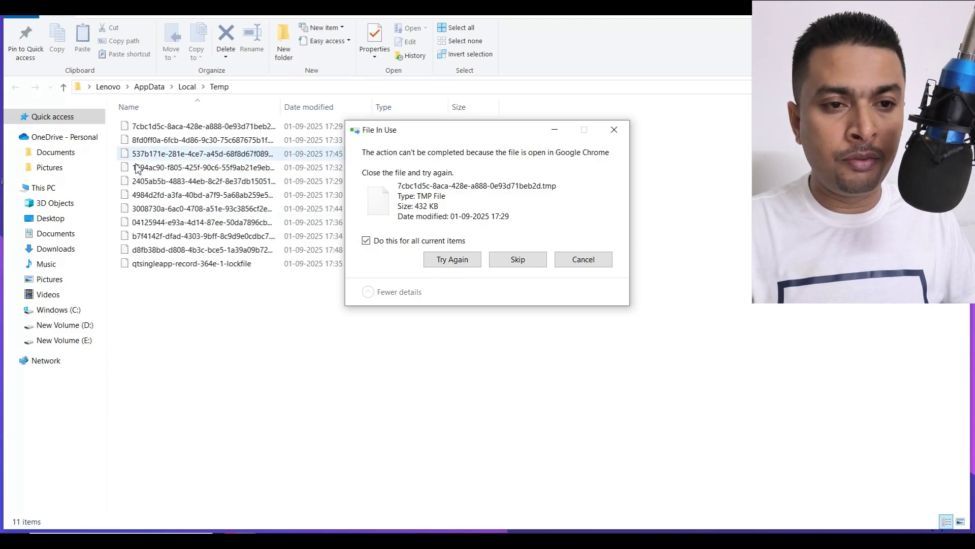
left_click(518, 266)
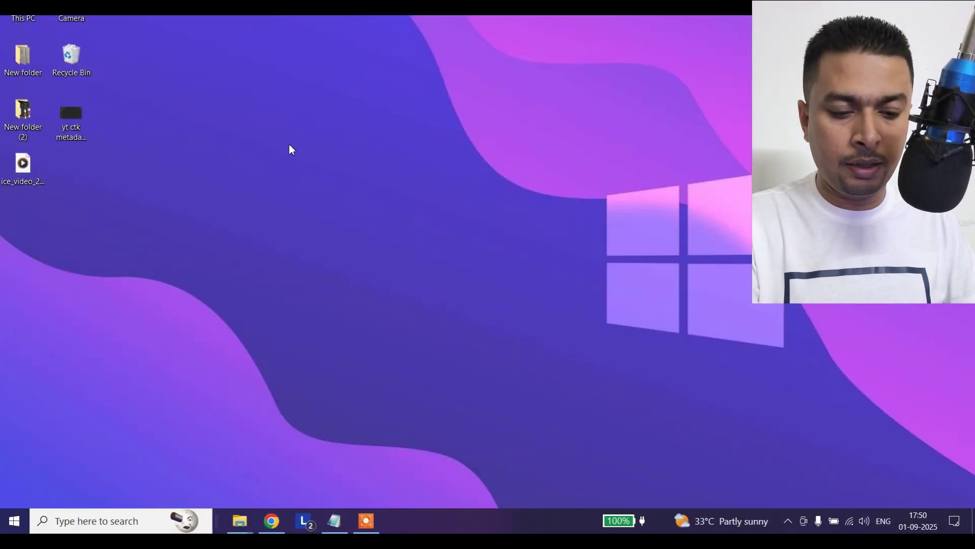
Open the Windows Prefetch folder from the Run box and delete all 73 files.
key("super+r")
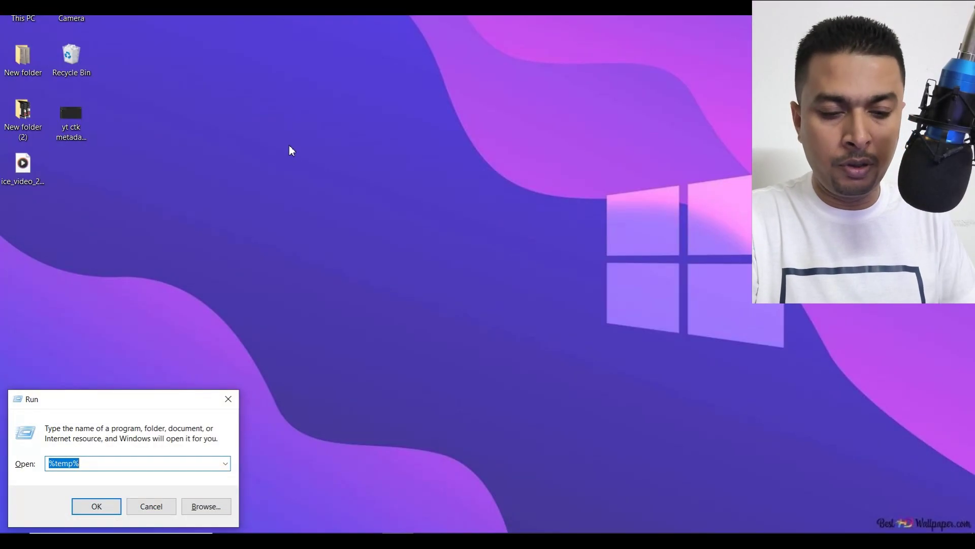
type("prefetch")
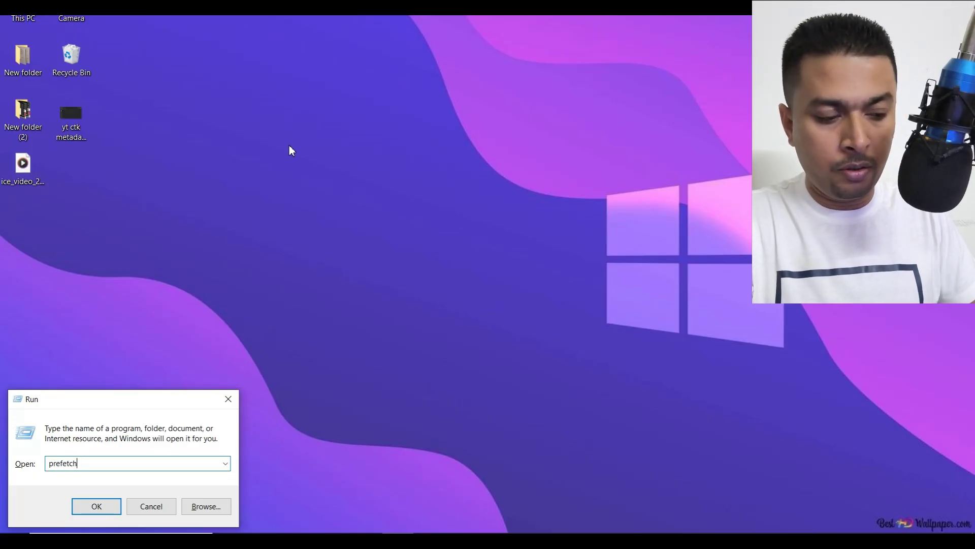
key("Return")
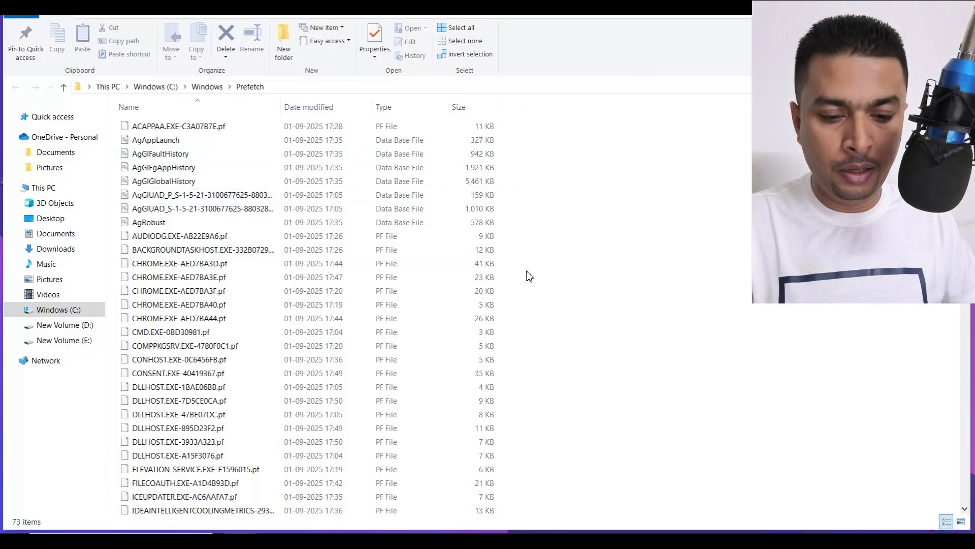
key("ctrl+a")
key("super+d")
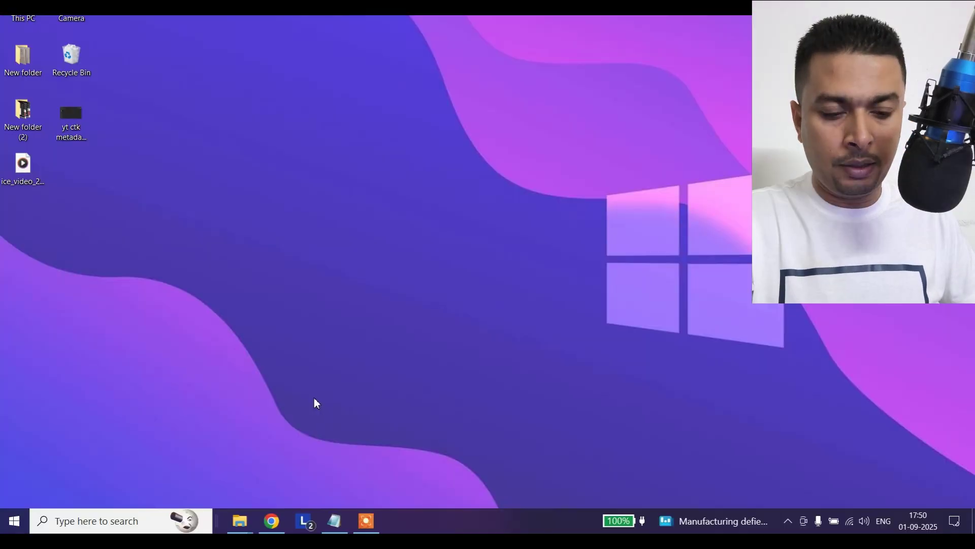
Flush the DNS resolver cache with ipconfig/flushdns in Command Prompt, then close it.
key("super+r")
type("cmd")
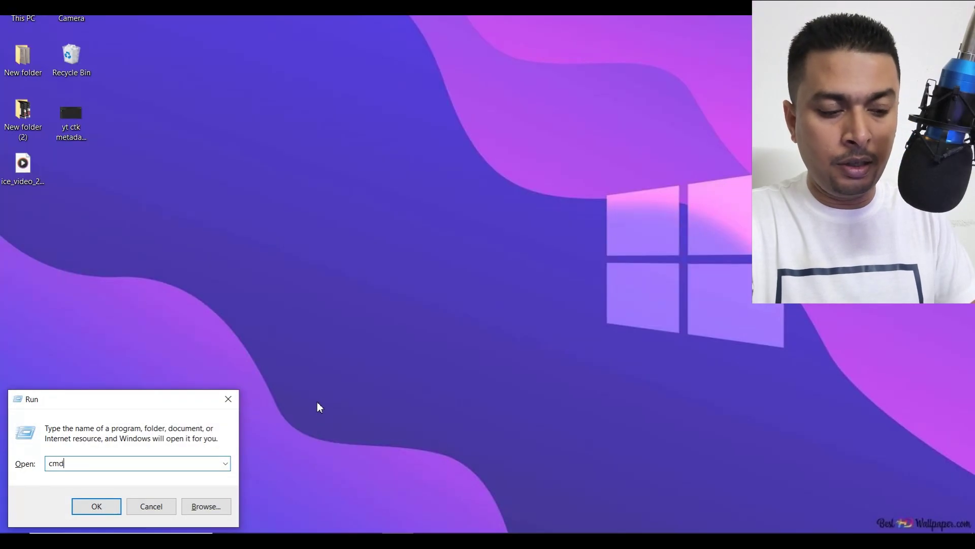
key("Return")
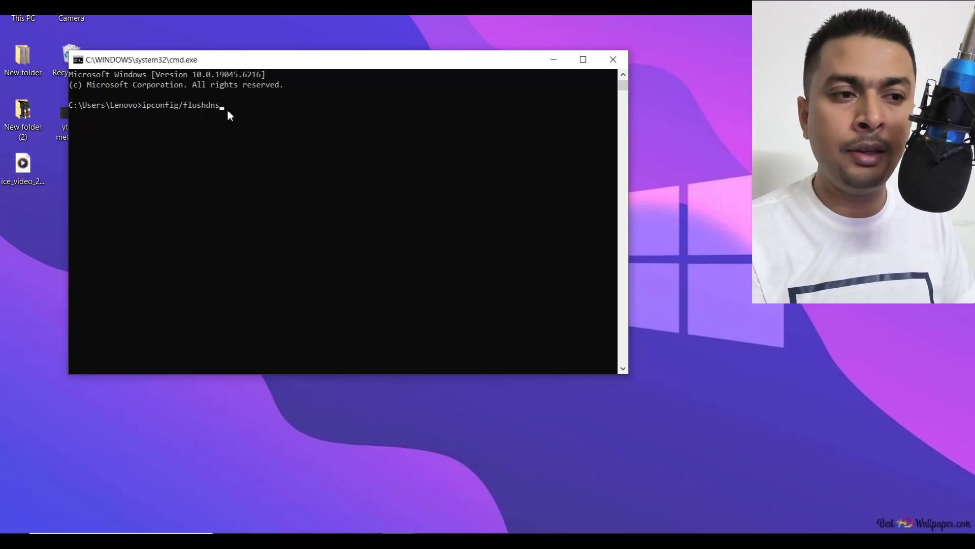
key("Return")
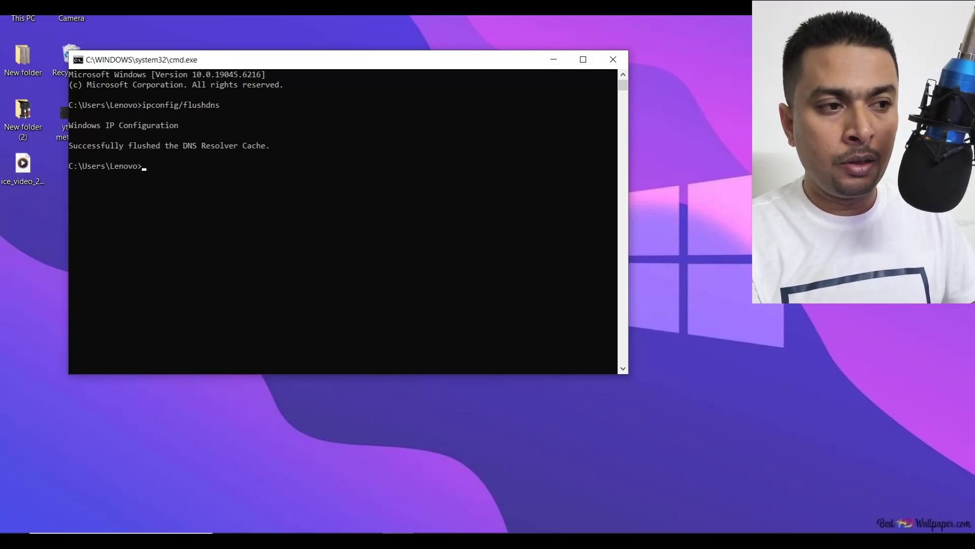
left_click(613, 59)
key("super+r")
Reset the Microsoft Store cache with wsreset, then return to the YouTube Channel Plans folder.
type("ws")
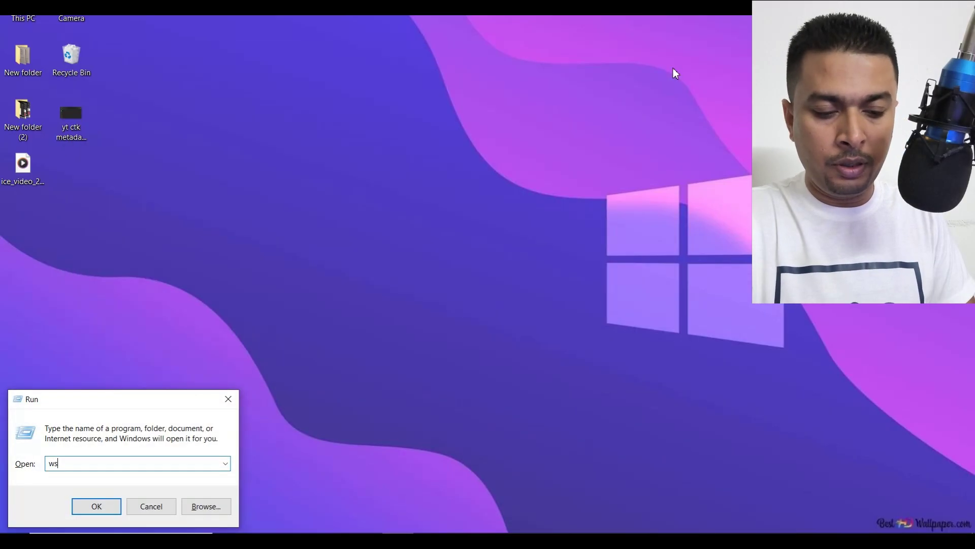
key("Return")
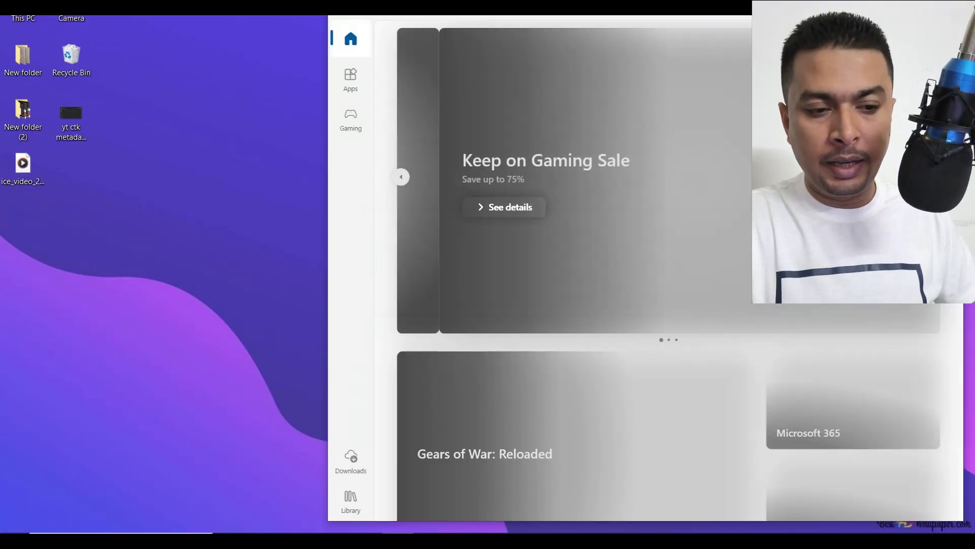
mouse_move(243, 528)
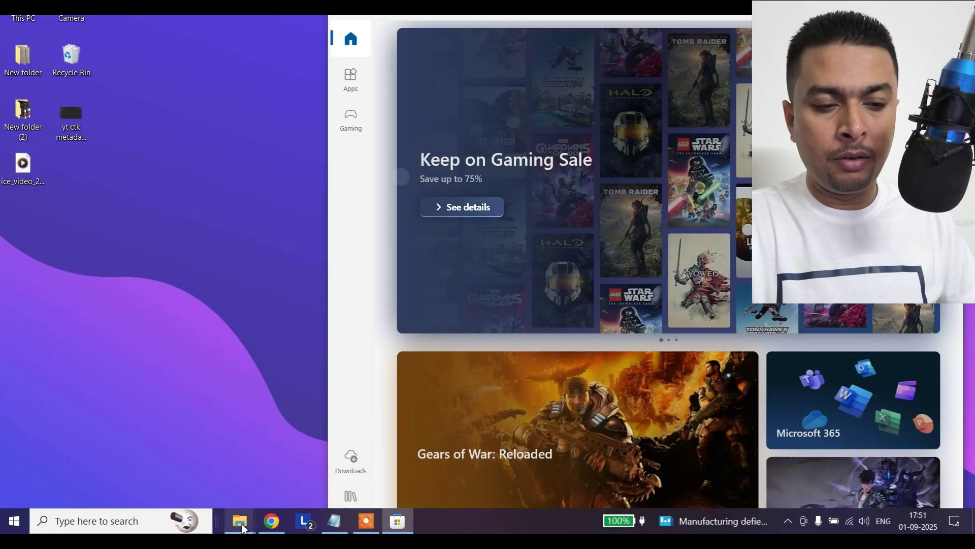
left_click(207, 489)
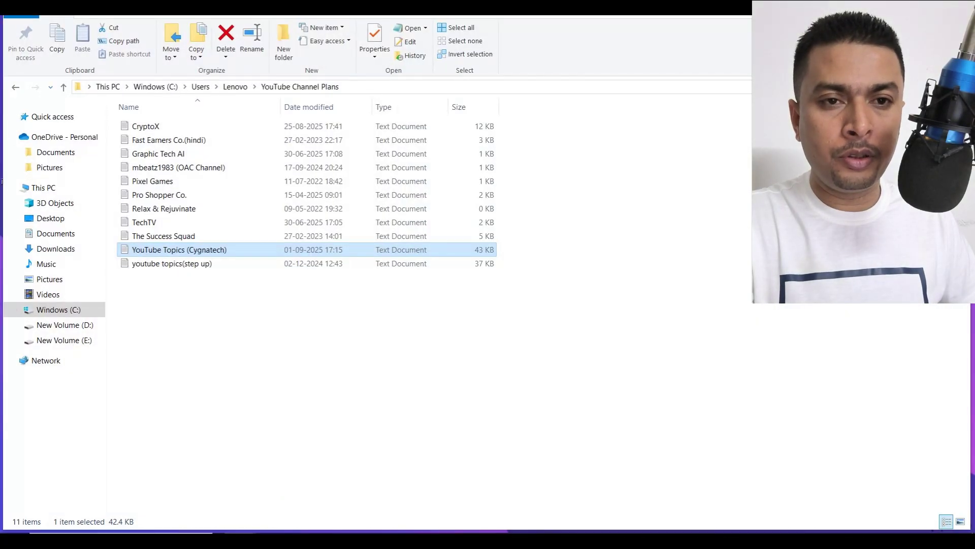
Clear the File Explorer history in Folder Options and close the dialog.
left_click(20, 15)
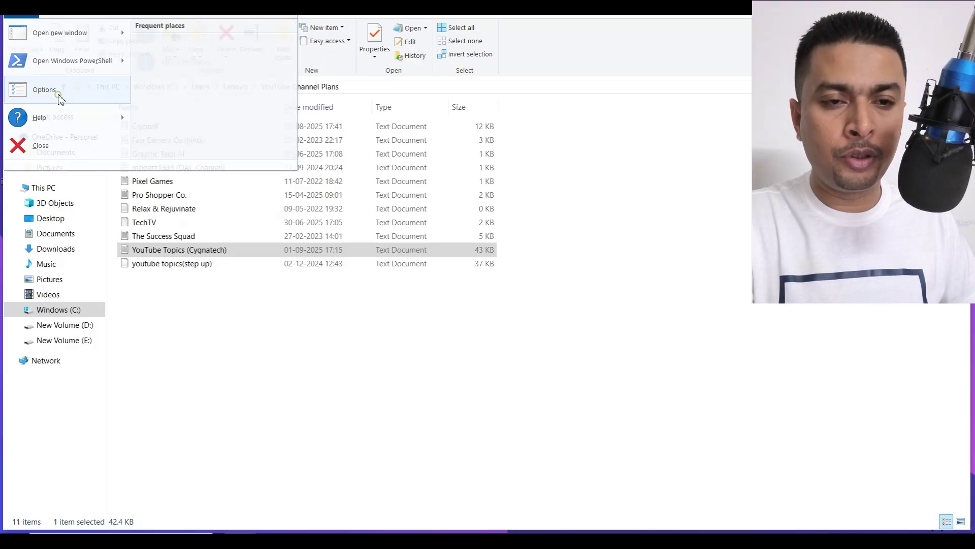
left_click(60, 95)
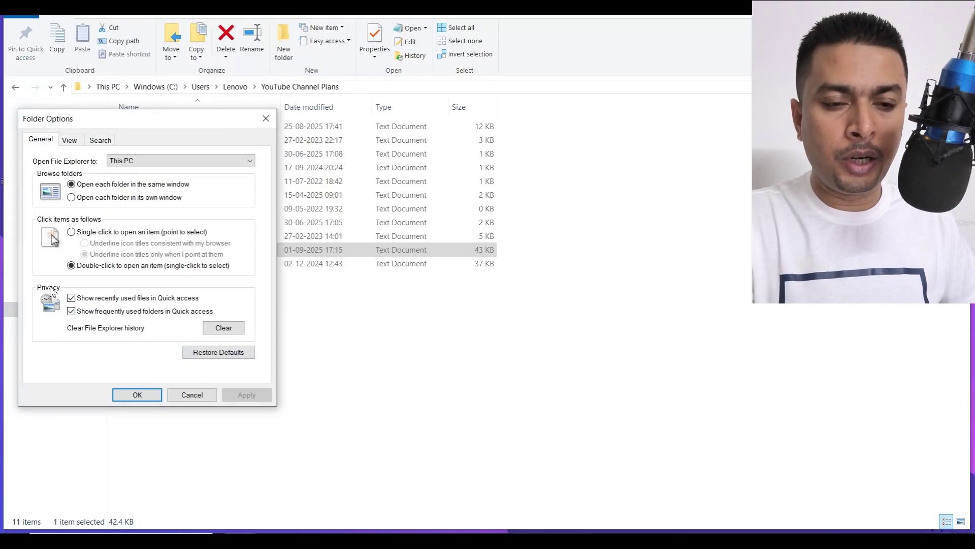
left_click(224, 328)
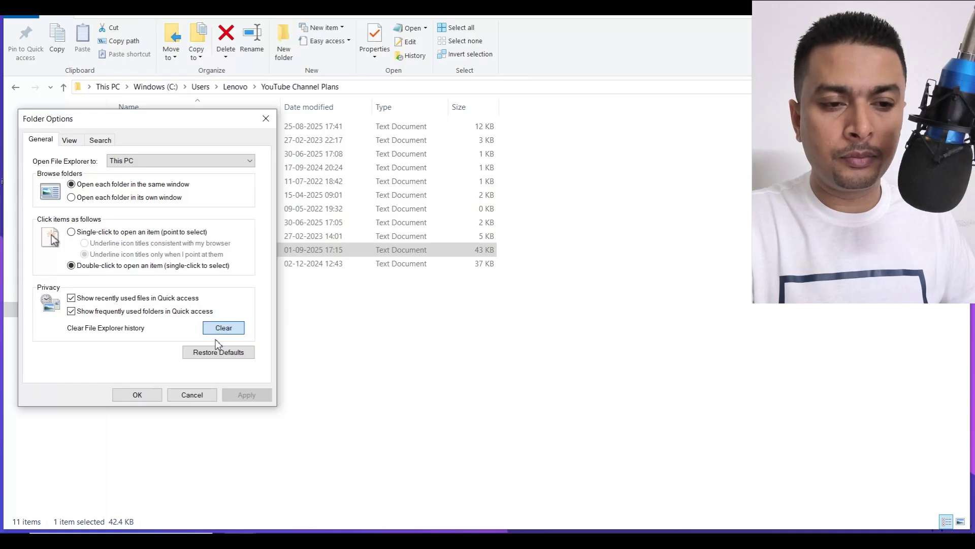
left_click(137, 395)
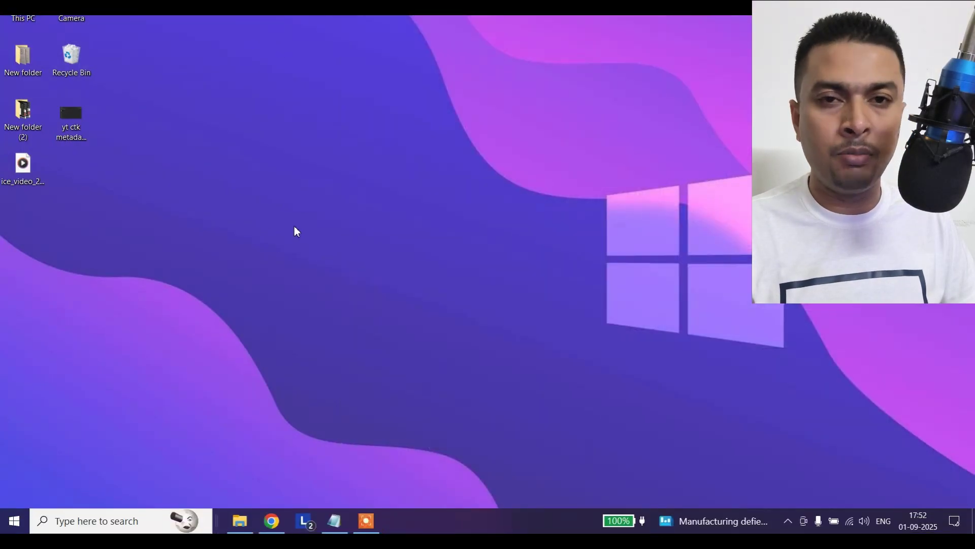
Clear the device's location history on the Location privacy settings page.
left_click(99, 528)
type("Loc")
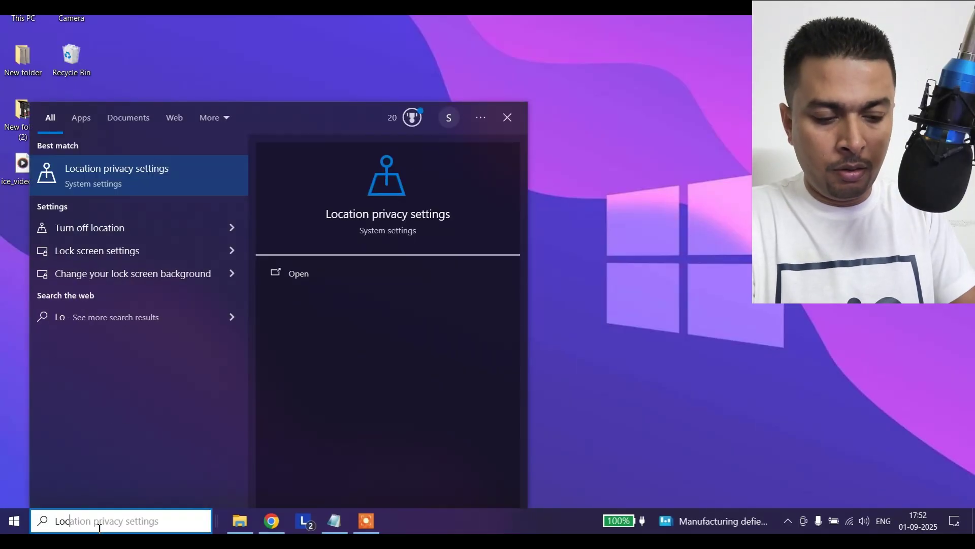
type("at")
key("Return")
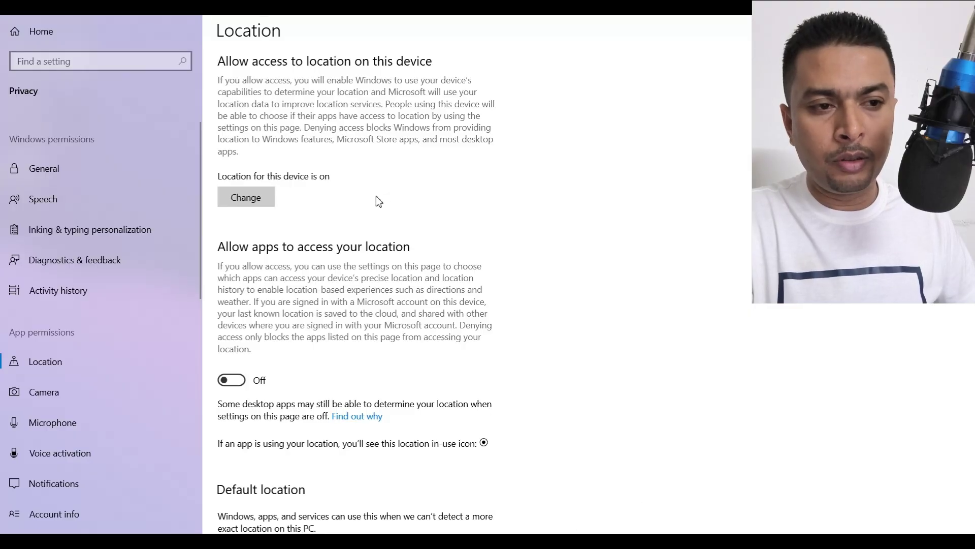
scroll(374, 202, "down", 6)
left_click(246, 263)
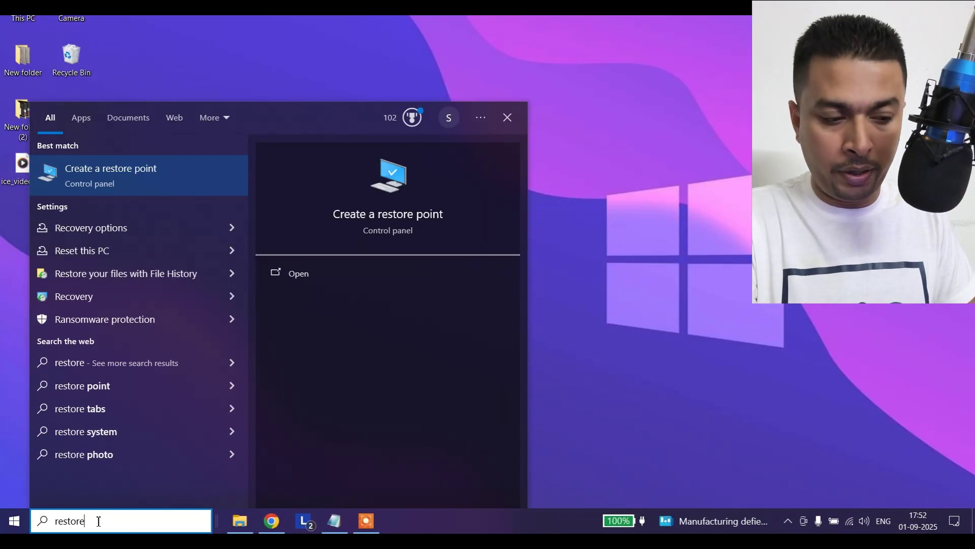
Delete all existing restore points on the Windows (C:) drive.
key("Return")
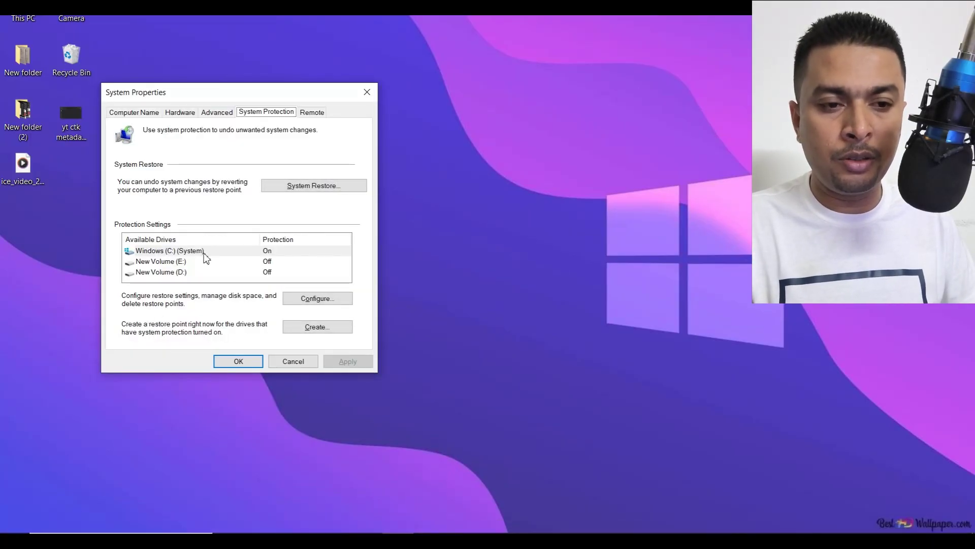
left_click(204, 252)
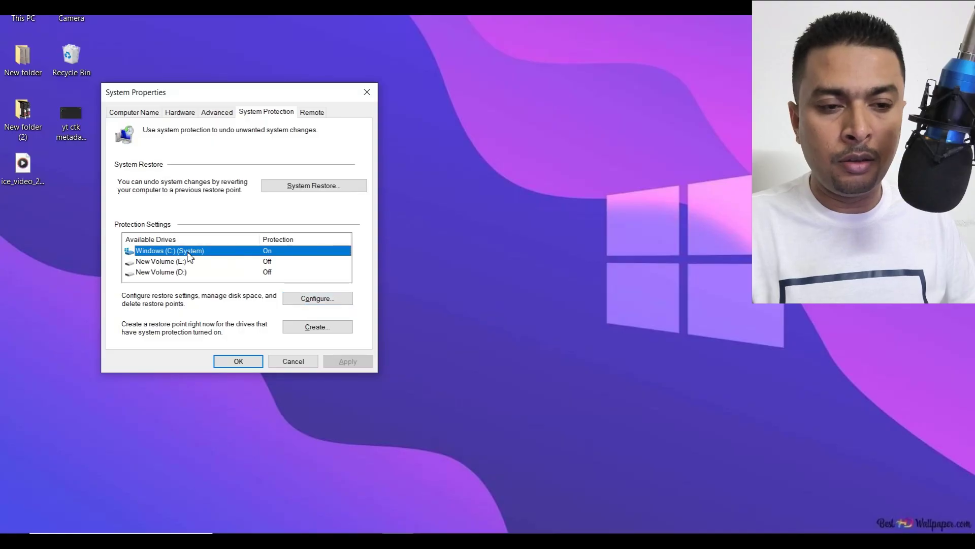
left_click(312, 300)
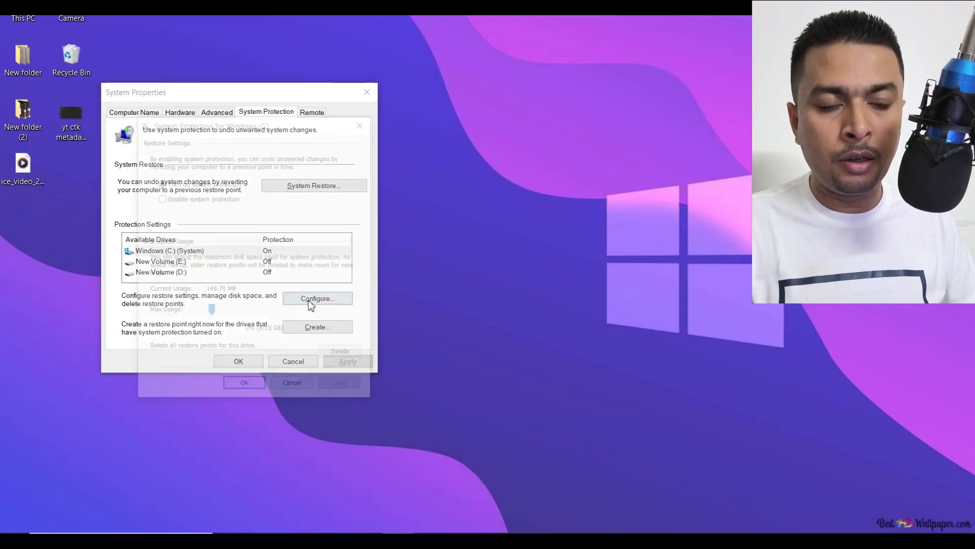
left_click(343, 355)
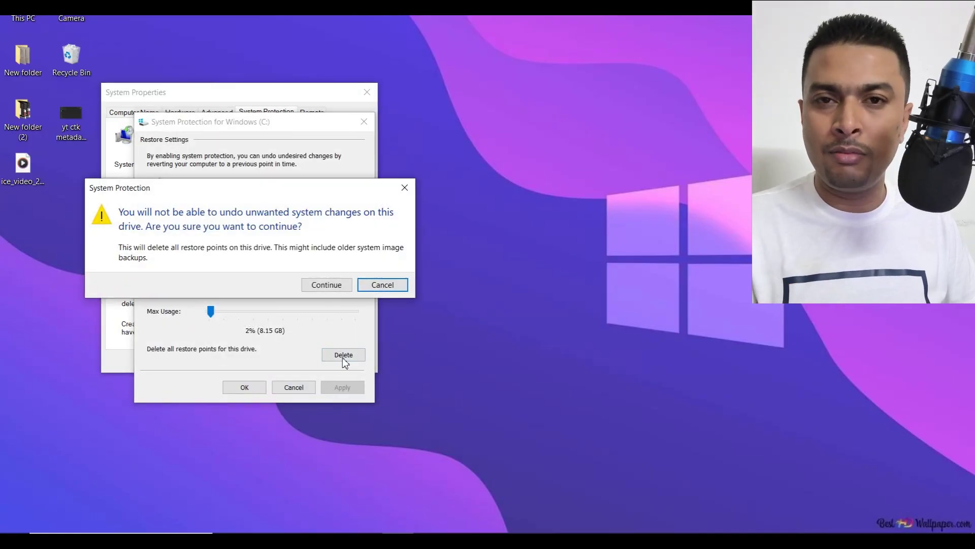
left_click(324, 285)
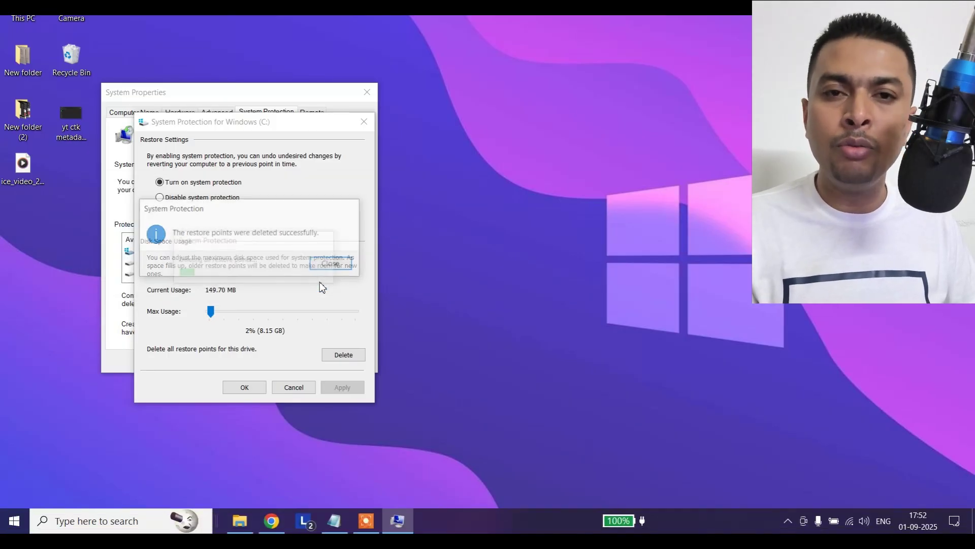
left_click(332, 264)
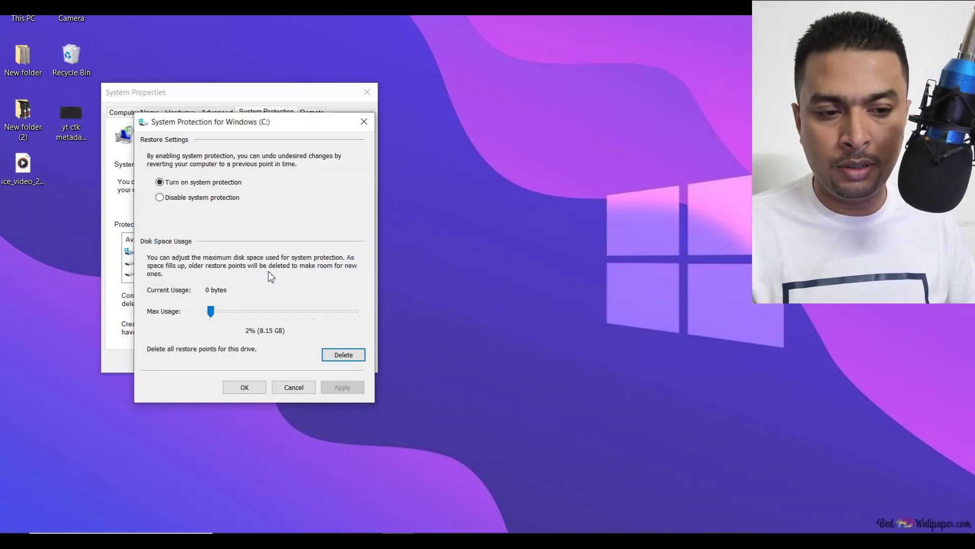
left_click(245, 387)
Create a new restore point on C: described 'New'.
left_click(192, 252)
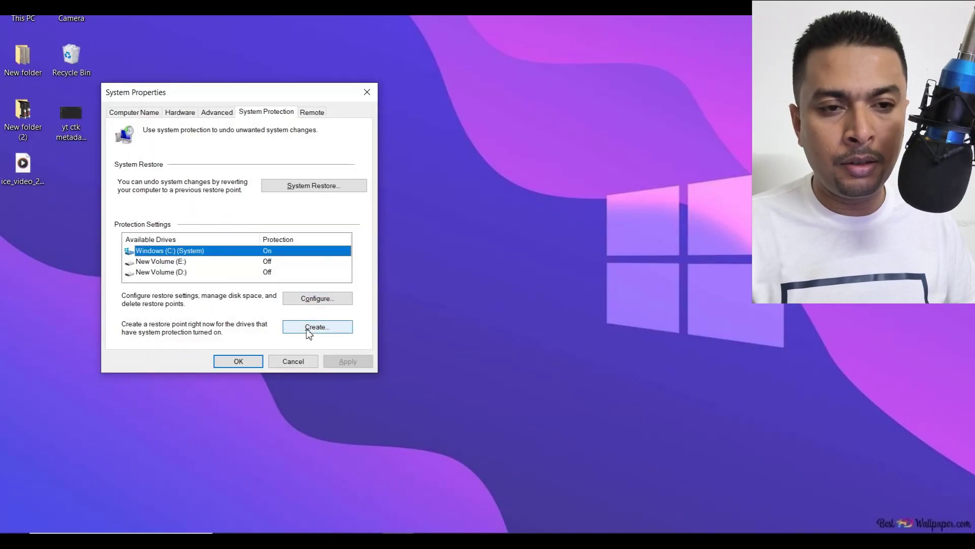
left_click(308, 329)
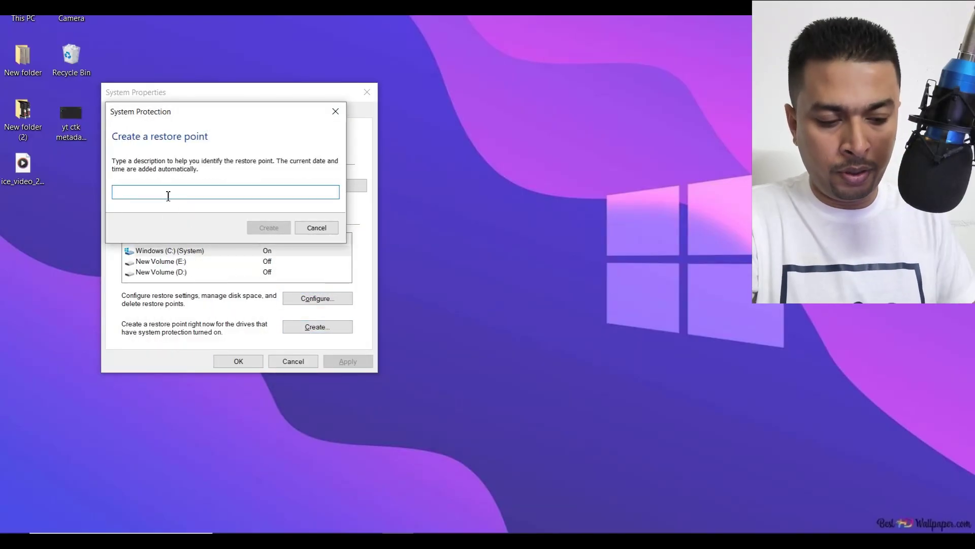
type("New")
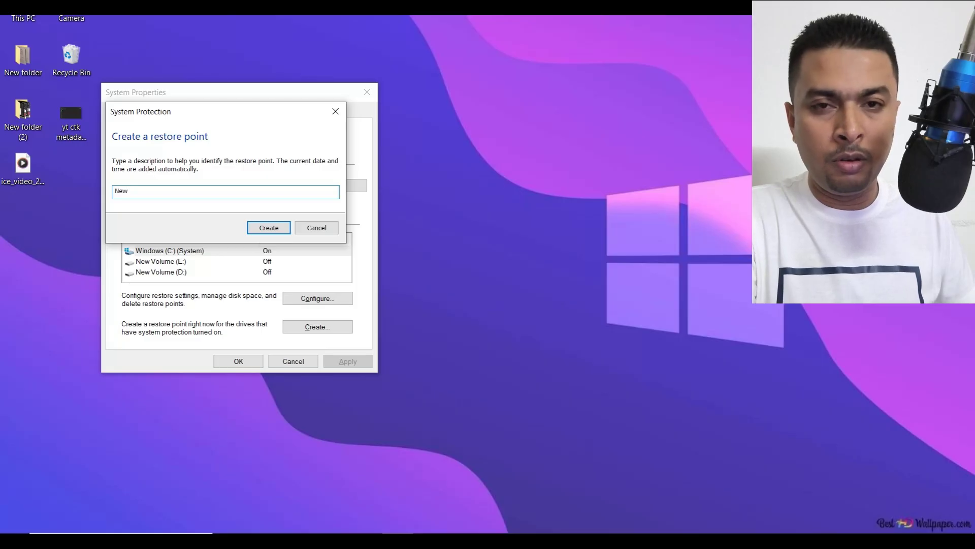
left_click(282, 227)
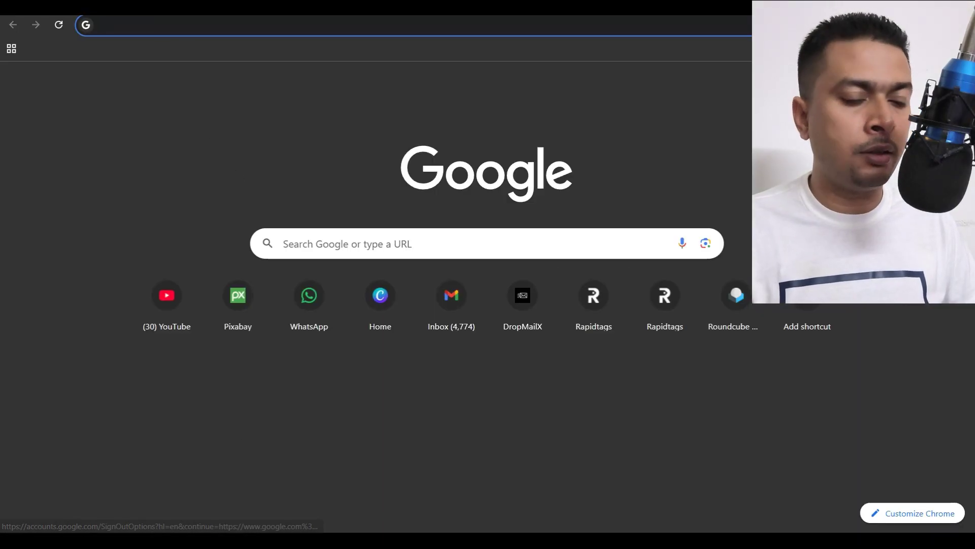
Open Chrome's Delete browsing data window from history, covering All time and every data type.
key("ctrl+h")
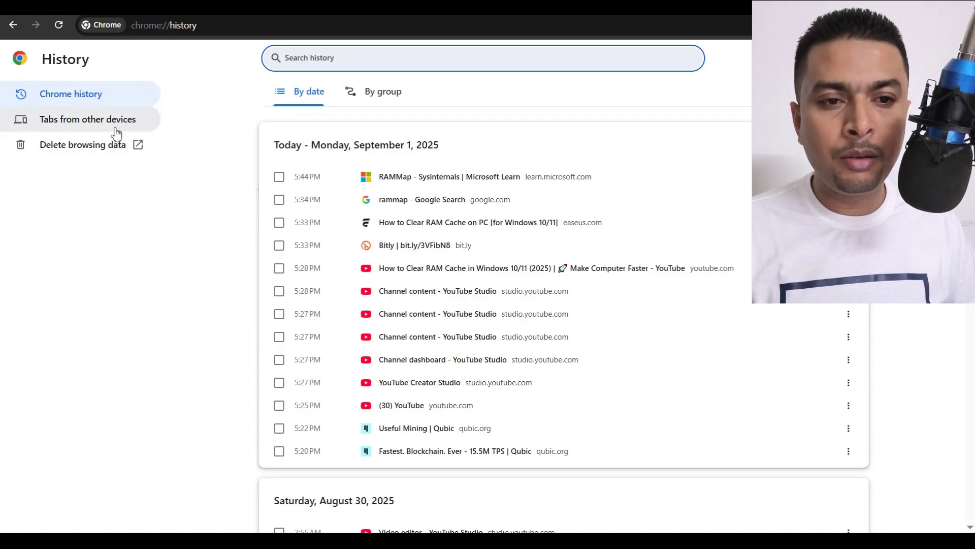
left_click(102, 145)
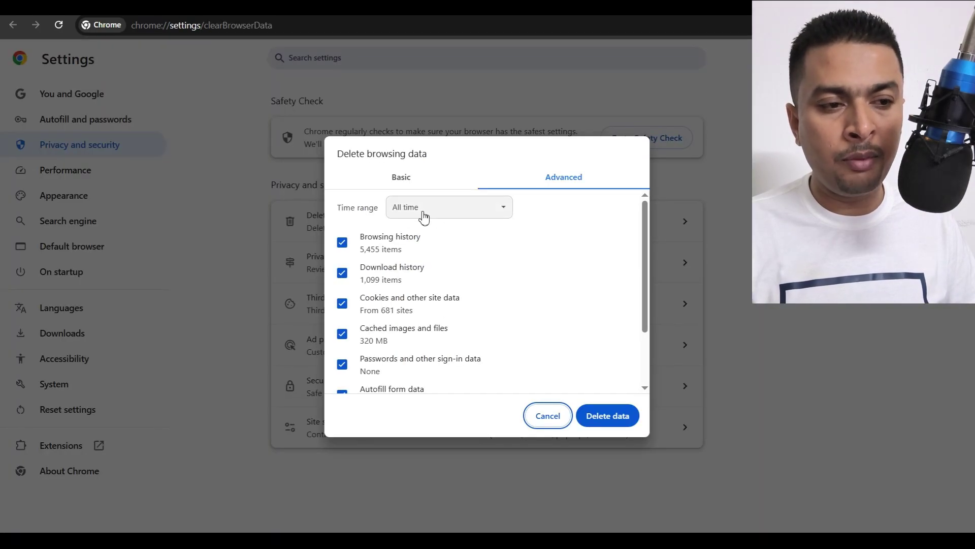
scroll(468, 265, "down", 3)
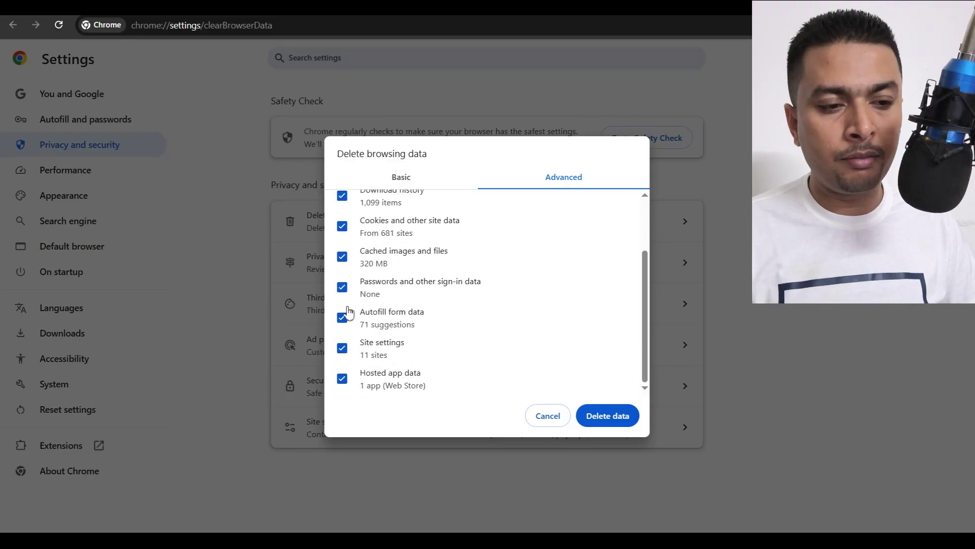